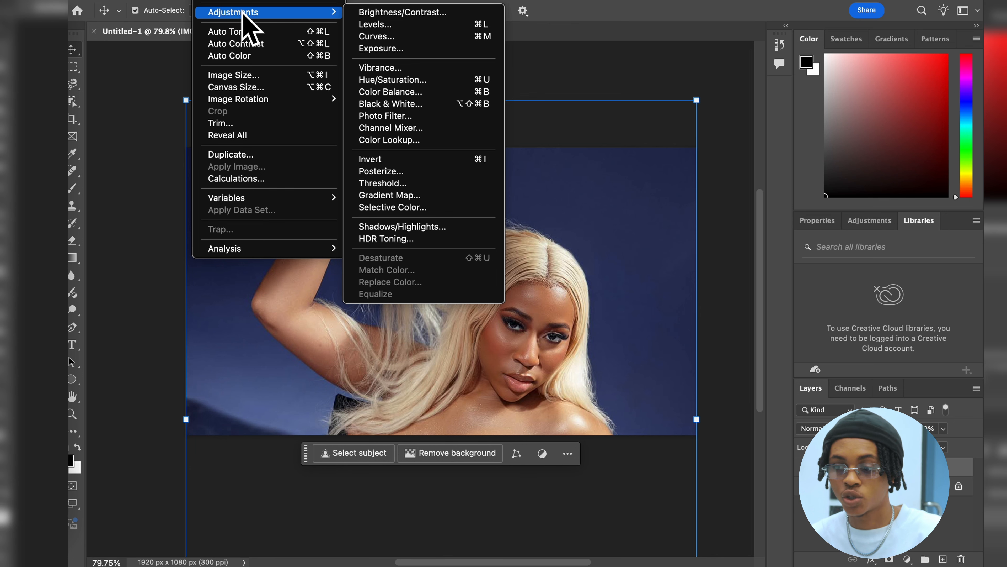
# Step: Show the adjustment presets in place of the Creative Cloud libraries
pyautogui.click(880, 221)
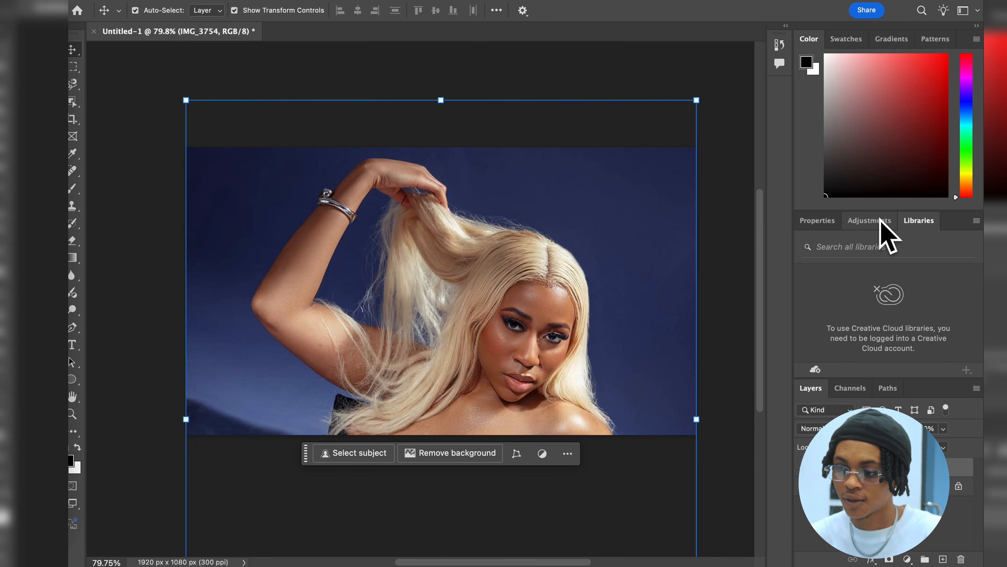
pyautogui.click(879, 221)
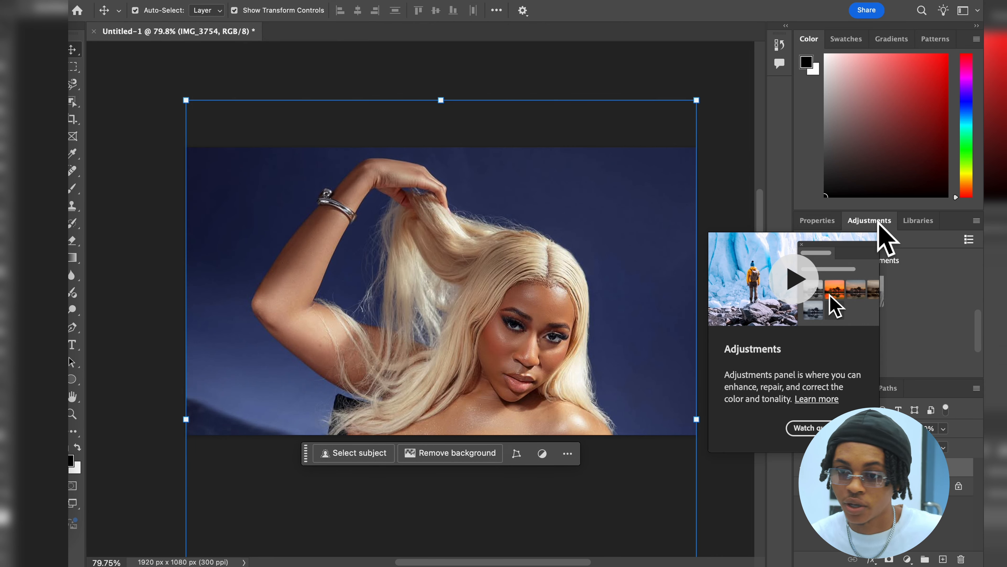
pyautogui.click(211, 0)
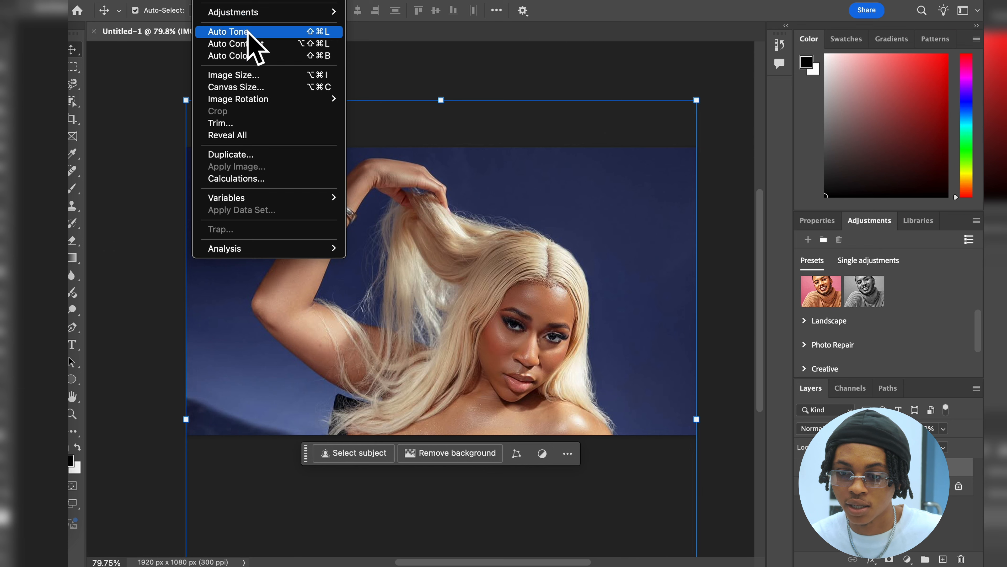
pyautogui.moveTo(258, 1)
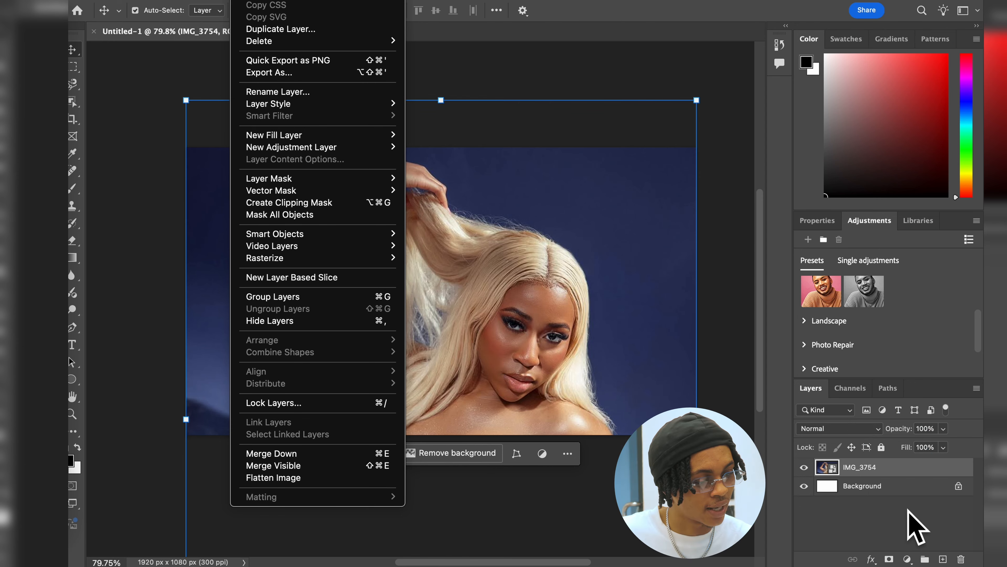
pyautogui.rightClick(902, 476)
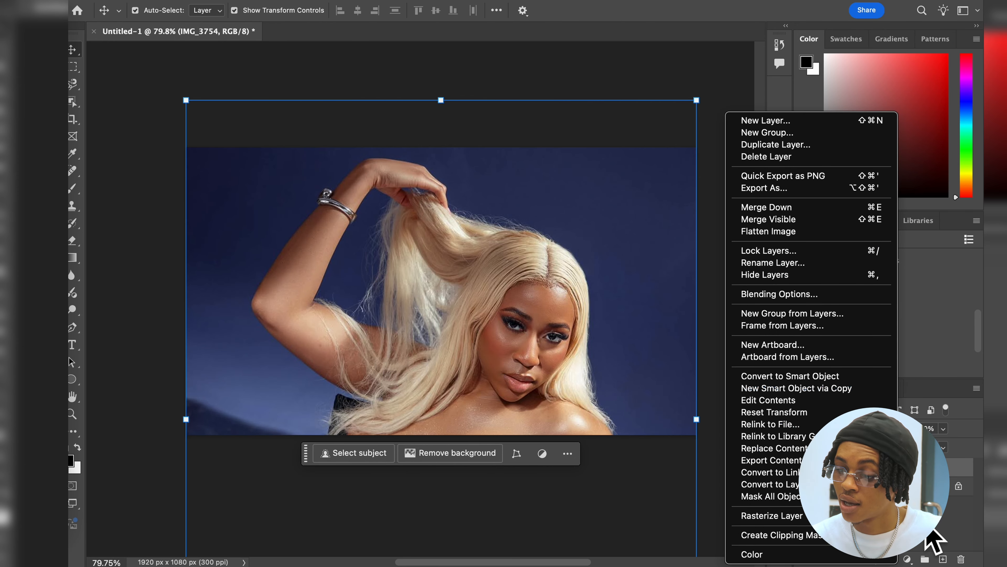
pyautogui.click(926, 518)
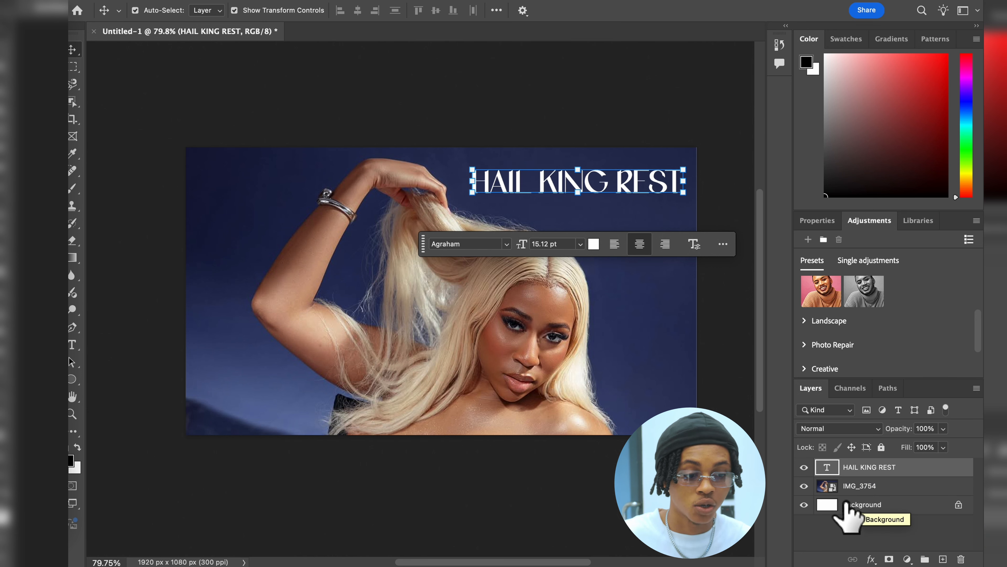
# Step: Hide the IMG_3754 photo layer and the HAIL KING REST text layer, leaving only the white background showing
pyautogui.click(825, 486)
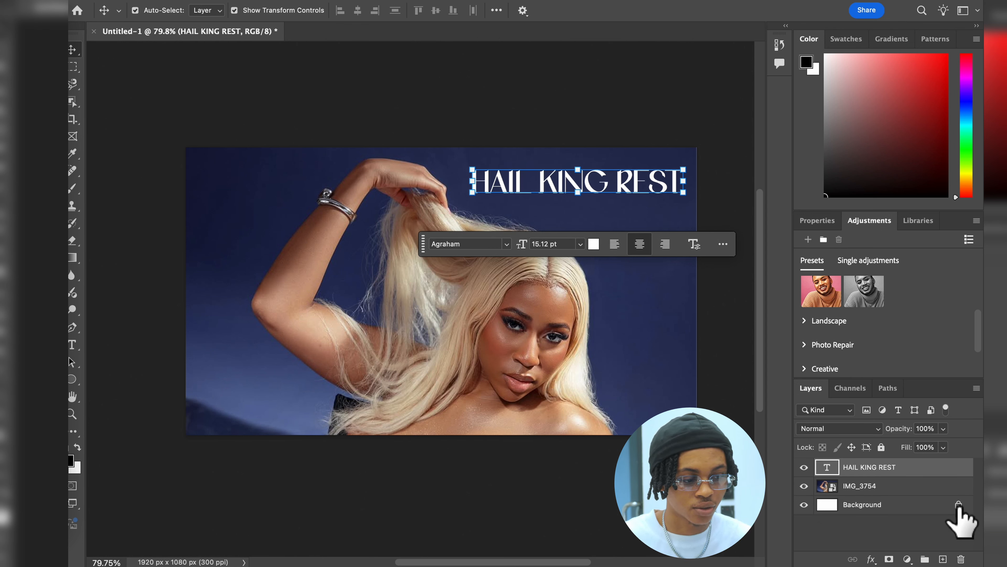
pyautogui.moveTo(959, 508)
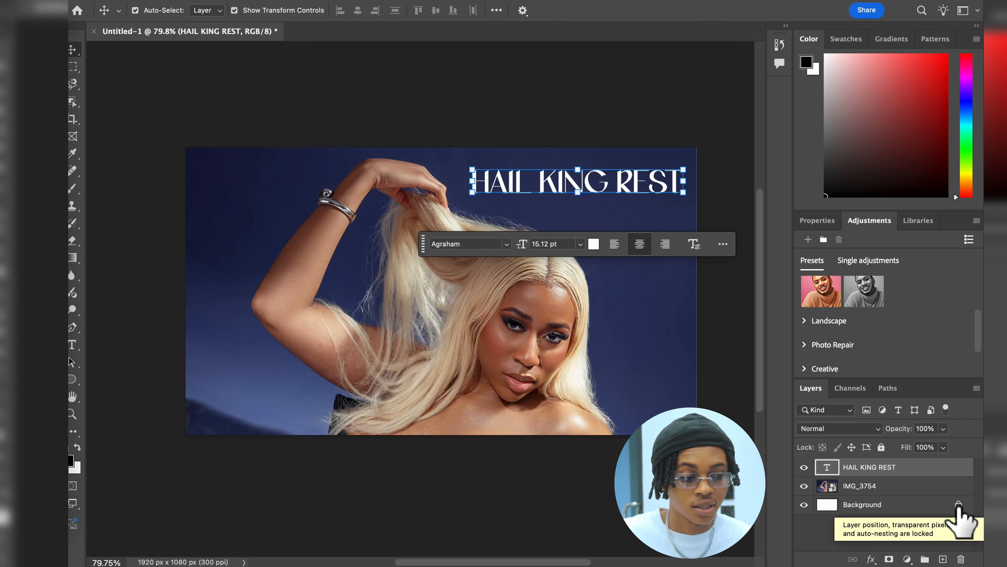
pyautogui.click(803, 486)
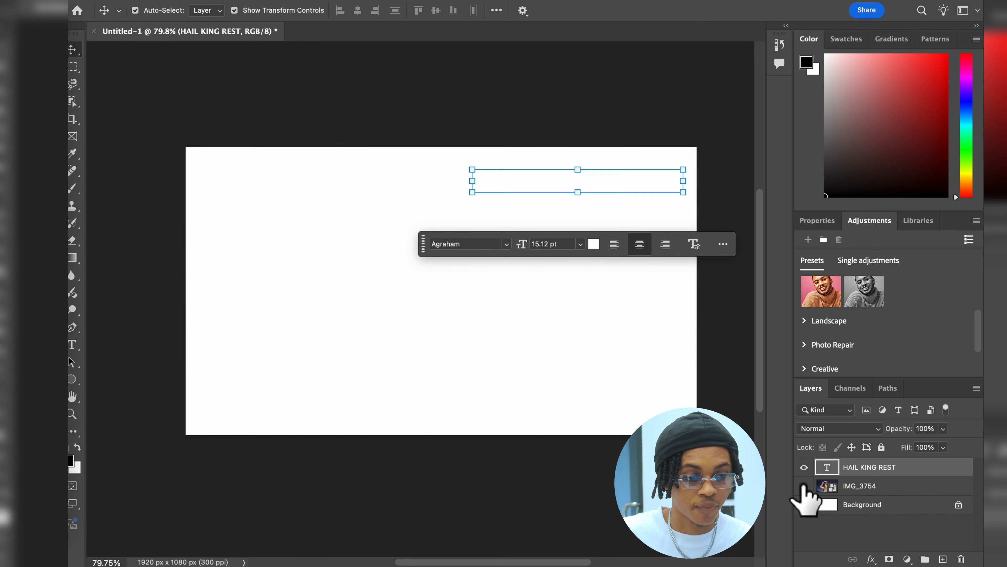
pyautogui.click(804, 467)
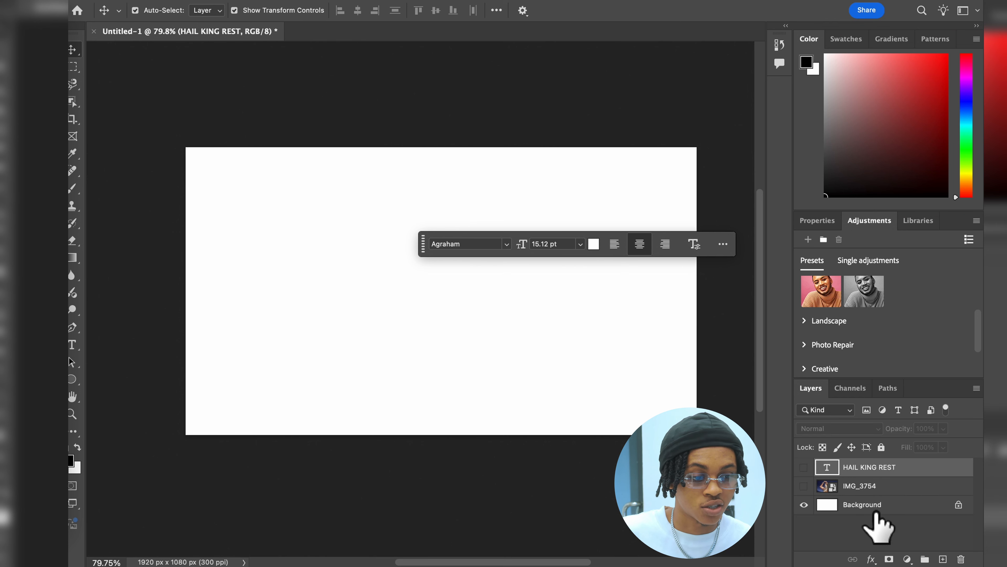
# Step: Try to move the locked white Background layer on the canvas, and unlock it to make it editable
pyautogui.click(383, 313)
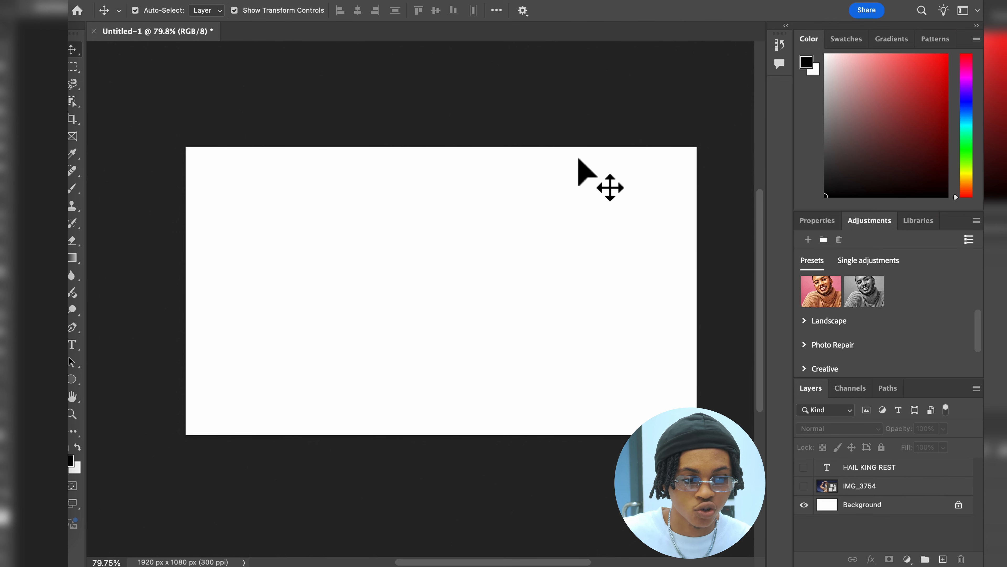
pyautogui.moveTo(261, 214); pyautogui.dragTo(450, 316)
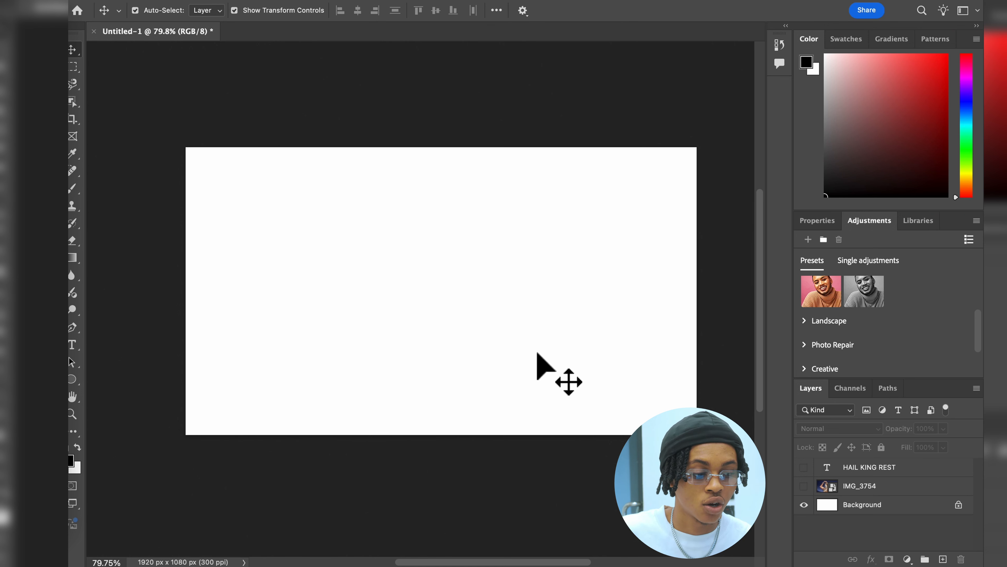
pyautogui.click(959, 504)
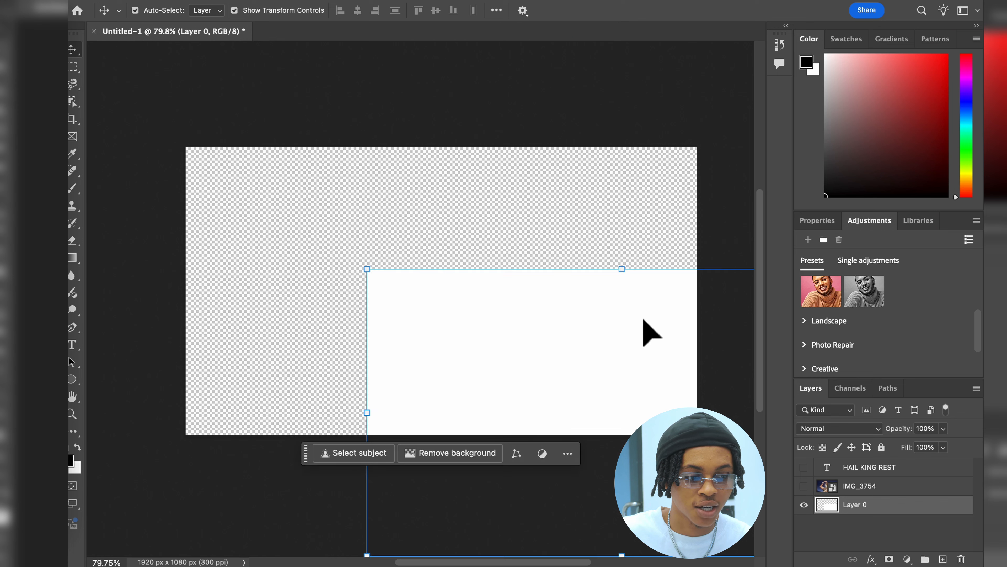
# Step: Move the unlocked white layer up across the canvas and undo the move
pyautogui.moveTo(641, 310); pyautogui.dragTo(596, 263)
pyautogui.press('super+z')
pyautogui.press('super+z')
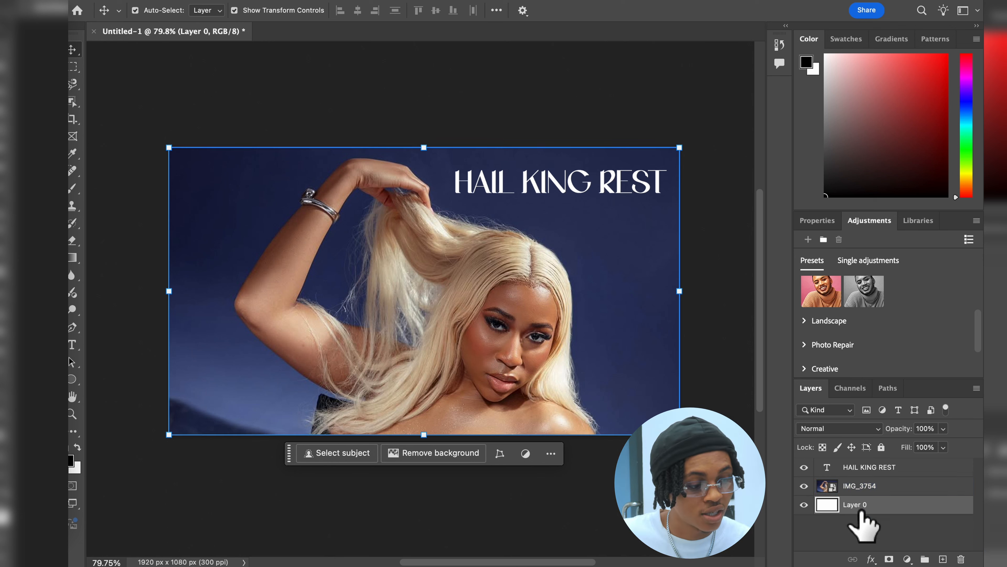
# Step: Place the abstract-light-leaks-dust_23-2148240153.jpg file into the document directly above the IMG_3754 photo layer
pyautogui.moveTo(871, 516)
pyautogui.mouseDown()
pyautogui.moveTo(865, 478)
pyautogui.moveTo(864, 504)
pyautogui.mouseUp()
pyautogui.click(880, 487)
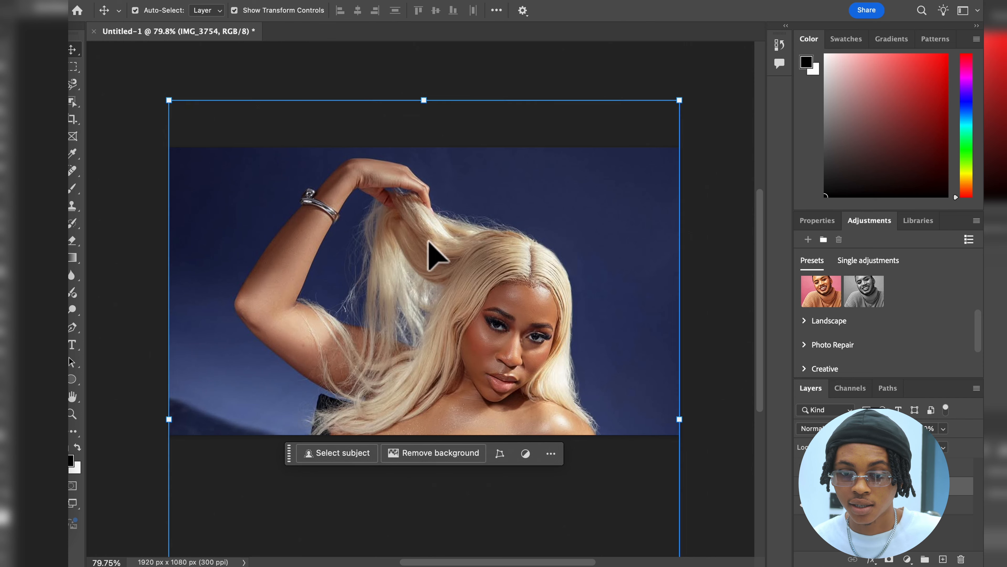
pyautogui.click(68, 31)
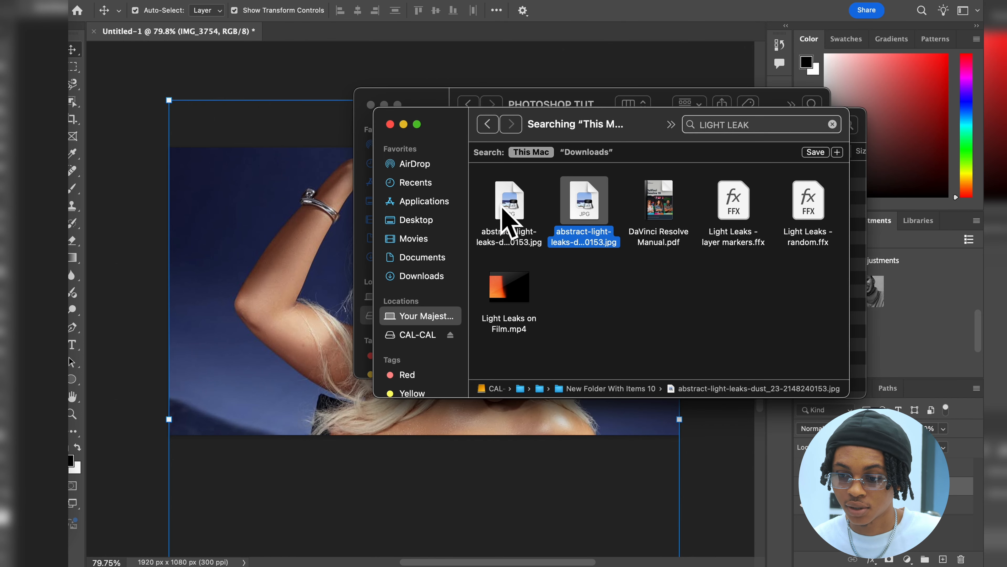
pyautogui.click(512, 215)
pyautogui.moveTo(512, 215); pyautogui.dragTo(292, 286)
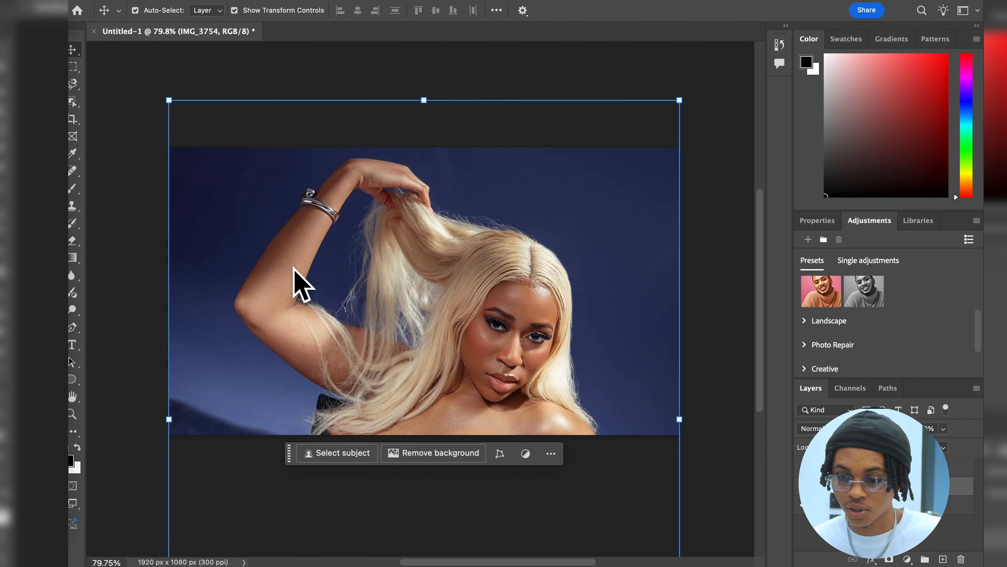
pyautogui.press('Return')
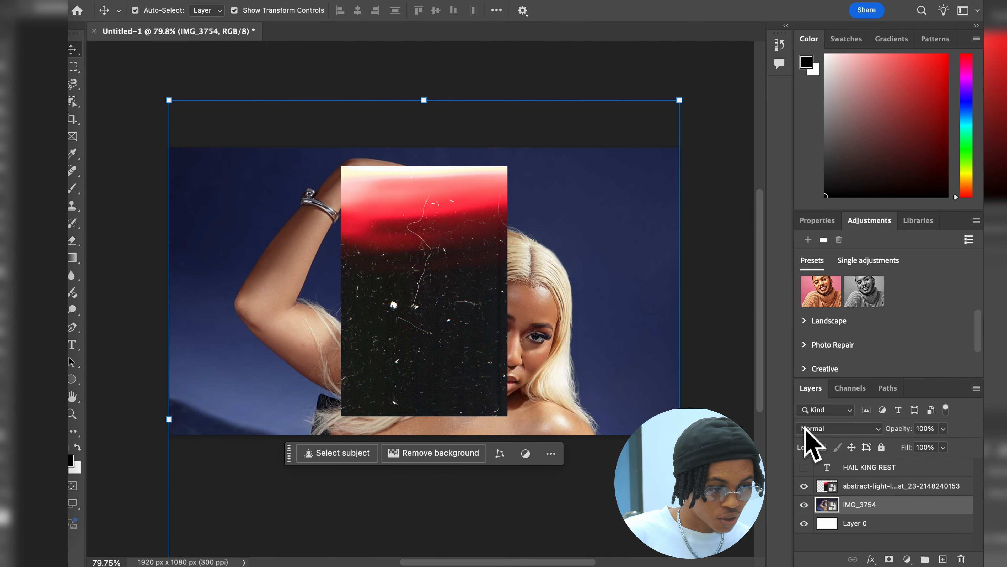
# Step: Set the light-leak layer's blend mode to Screen and reposition the overlay across the photo
pyautogui.click(839, 427)
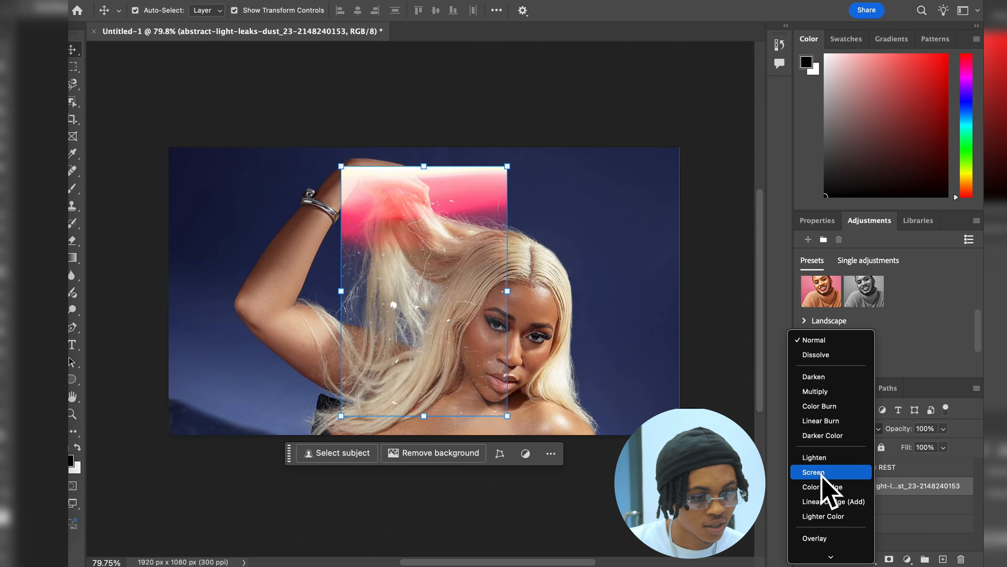
pyautogui.click(821, 473)
pyautogui.moveTo(412, 304); pyautogui.dragTo(235, 261)
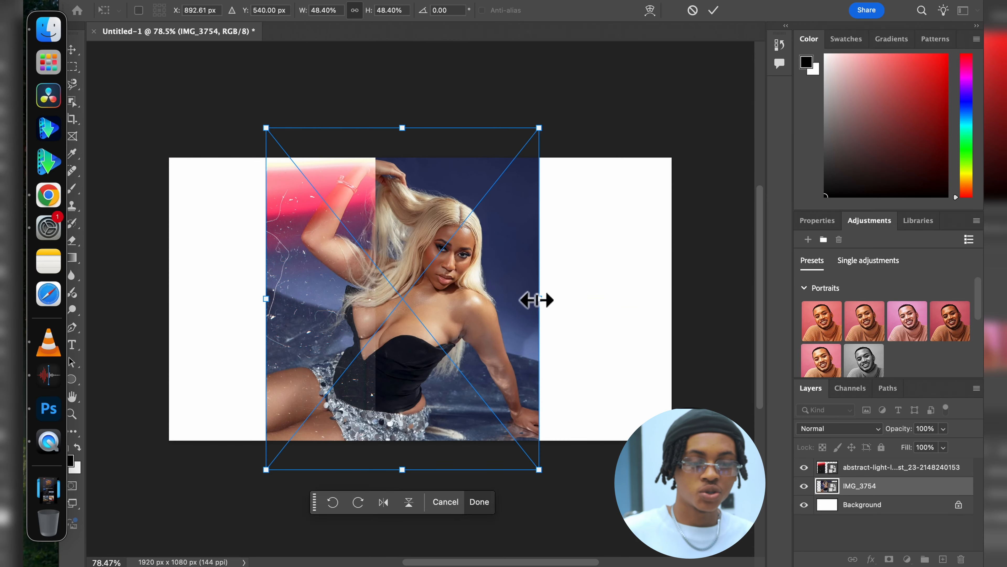
pyautogui.moveTo(535, 300); pyautogui.dragTo(506, 315)
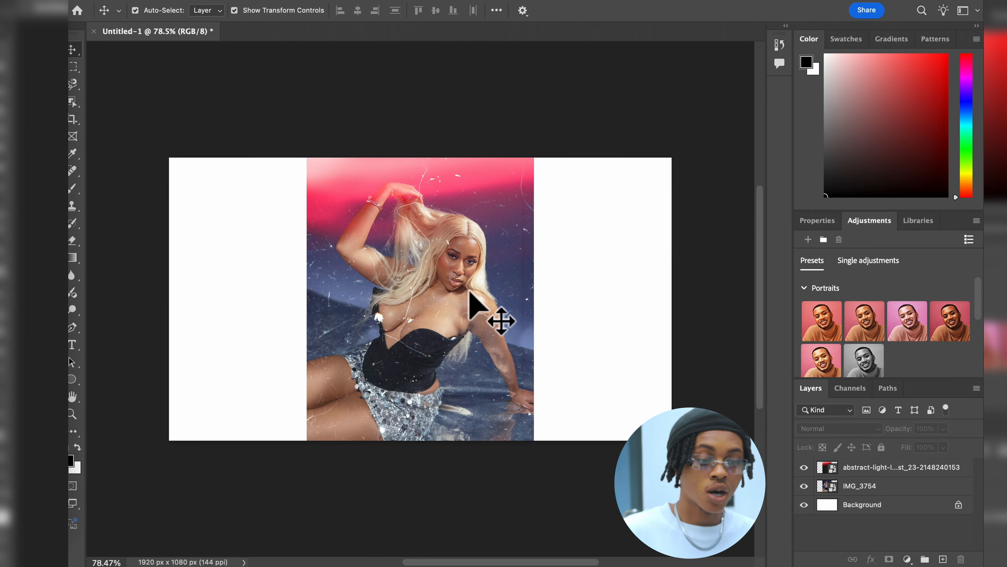
# Step: Select the light-leak overlay, review its blend mode, and move it down to align its upper edge with the photo's
pyautogui.click(470, 293)
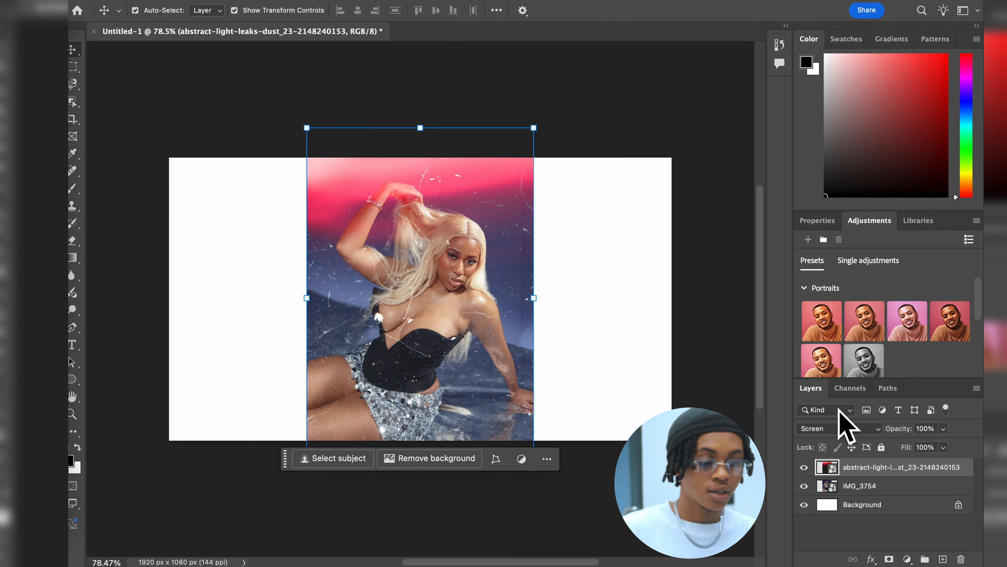
pyautogui.click(832, 430)
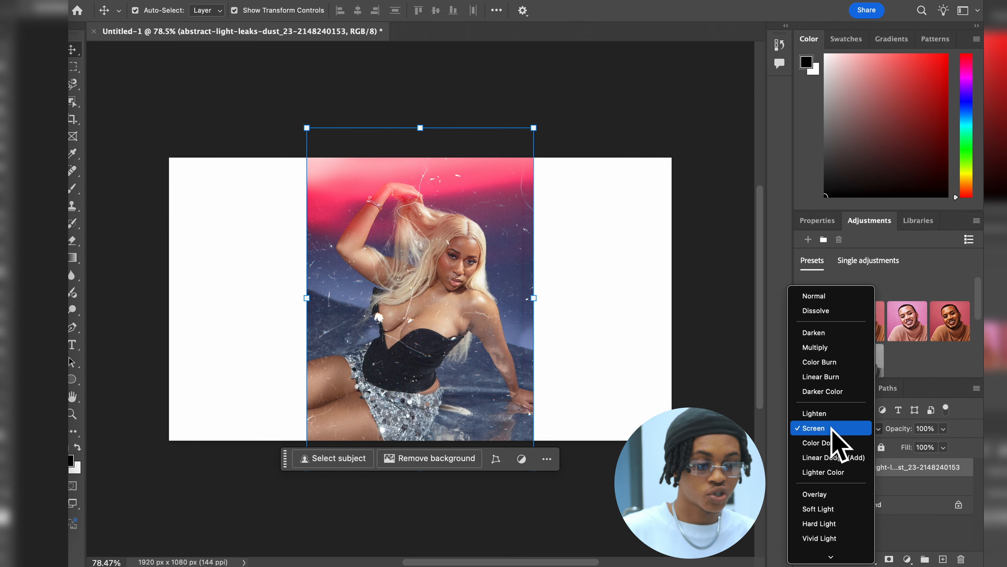
pyautogui.click(753, 439)
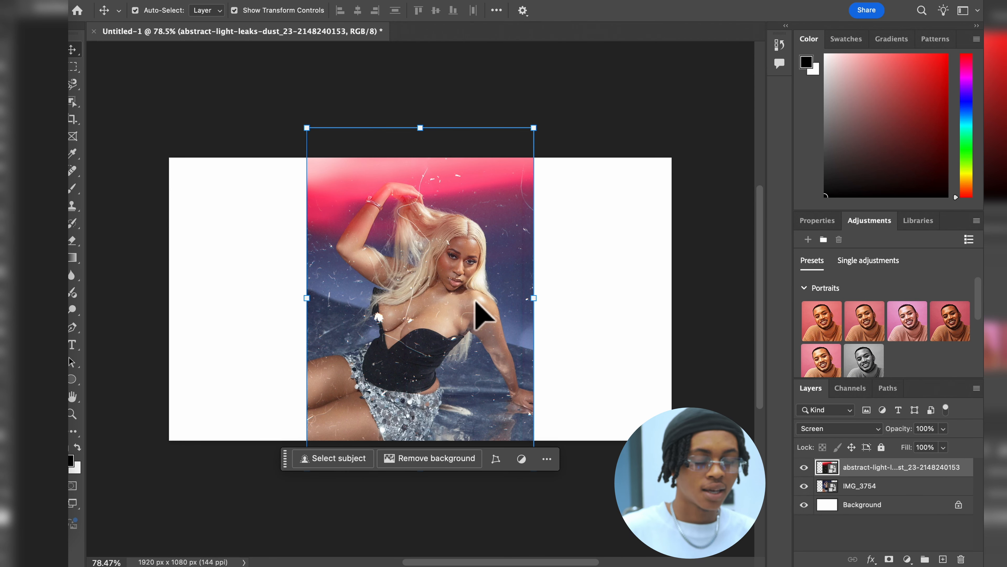
pyautogui.moveTo(454, 249); pyautogui.dragTo(454, 278)
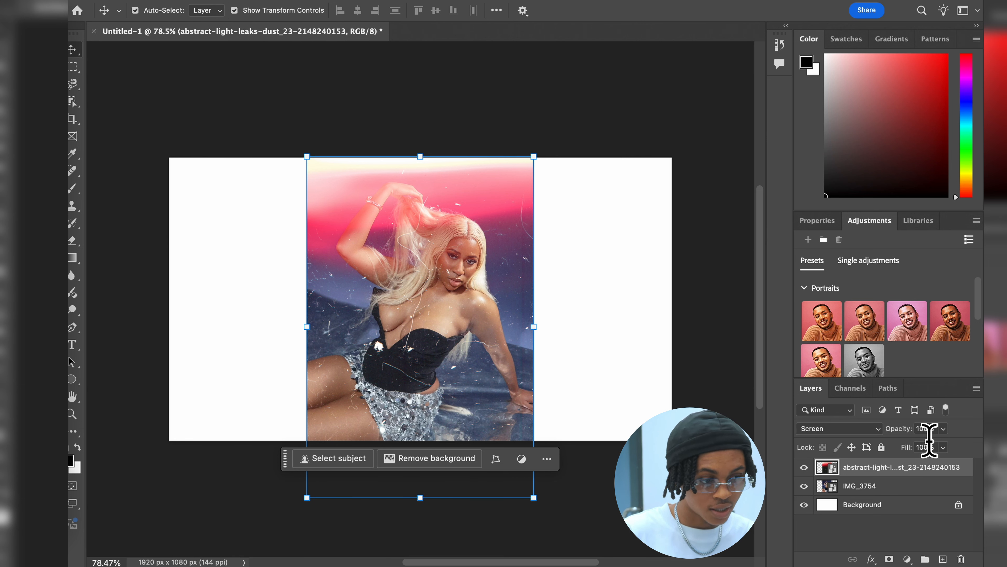
# Step: Lower the light-leak layer's opacity to 37% to preview a fainter overlay, and restore it to 100%
pyautogui.click(926, 429)
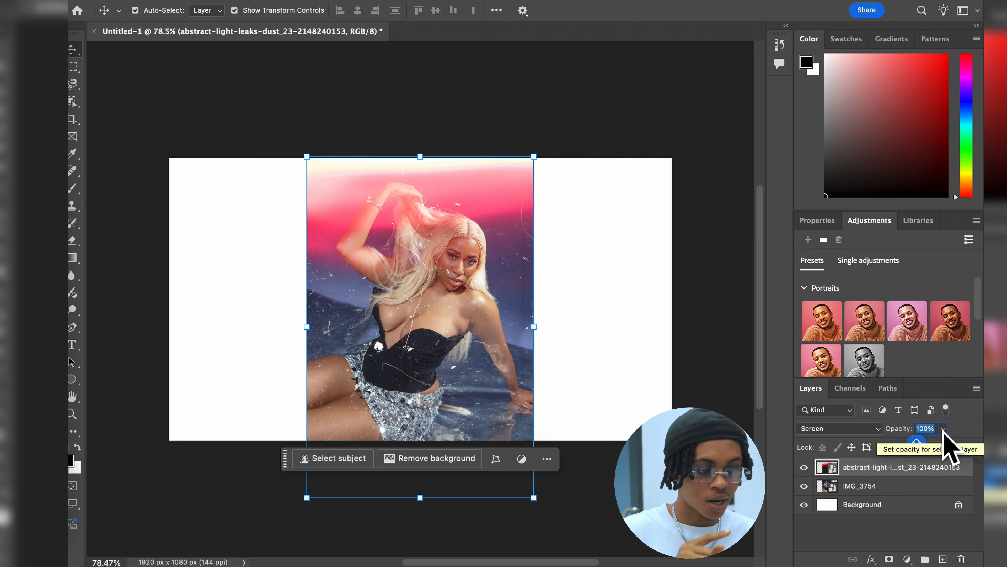
pyautogui.click(944, 429)
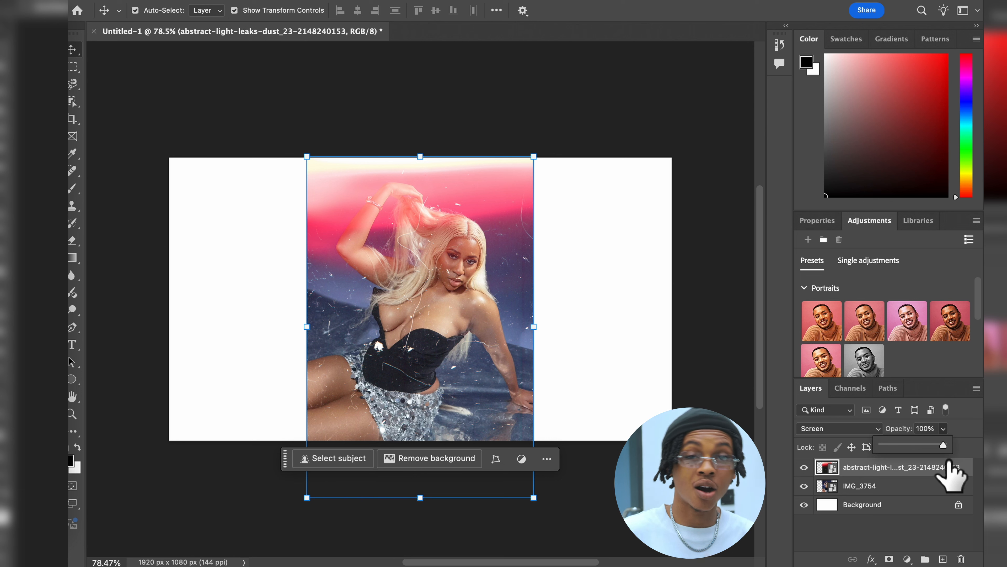
pyautogui.moveTo(950, 470); pyautogui.dragTo(907, 445)
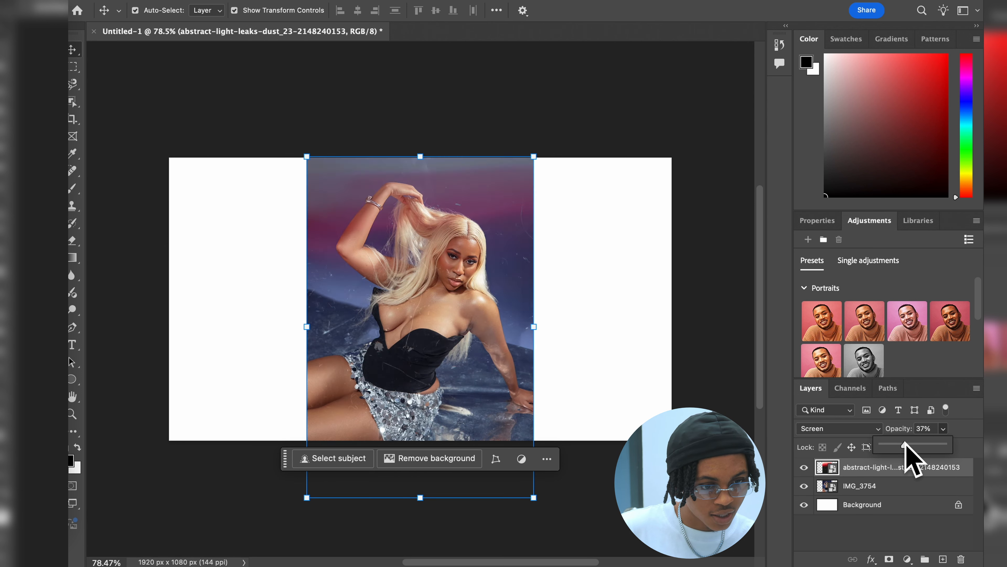
pyautogui.moveTo(907, 445); pyautogui.dragTo(970, 443)
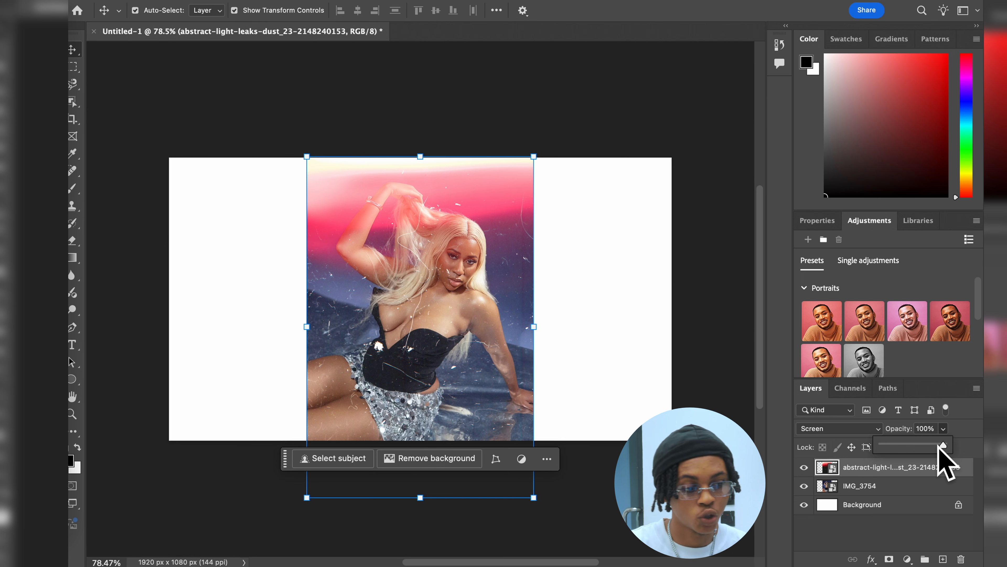
# Step: Hide the light-leak layer and reduce the IMG_3754 photo layer's opacity to 39%
pyautogui.click(479, 277)
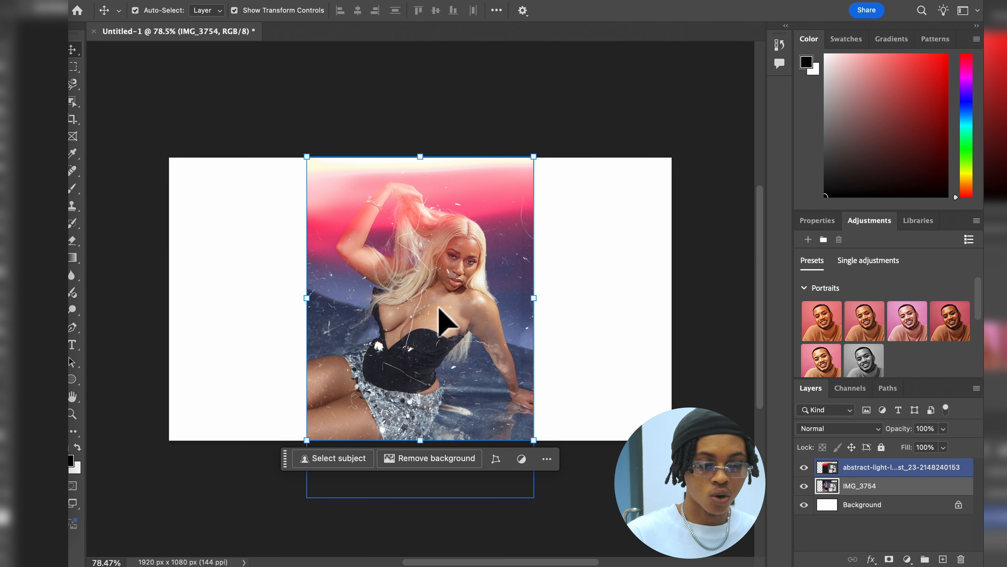
pyautogui.click(804, 467)
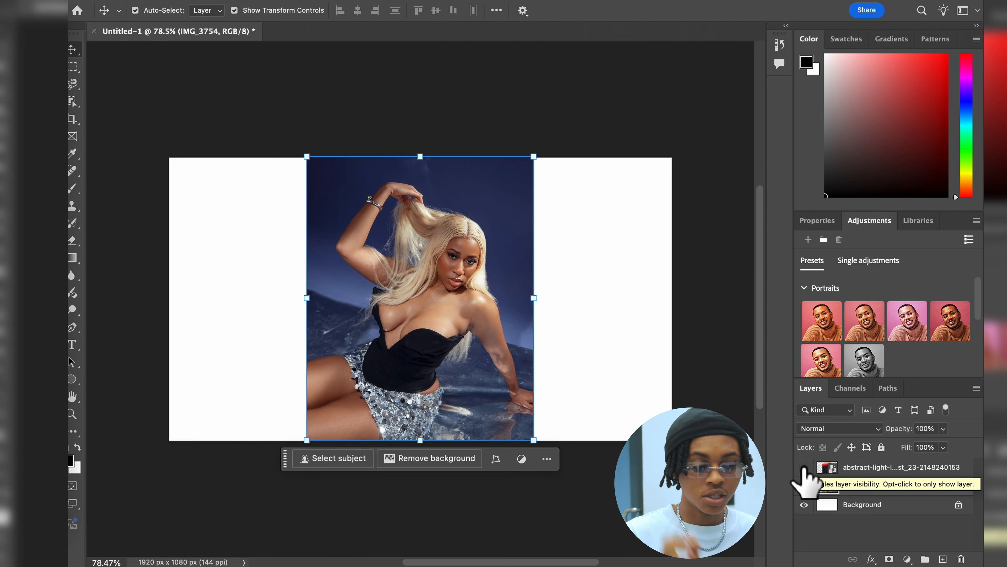
pyautogui.click(943, 429)
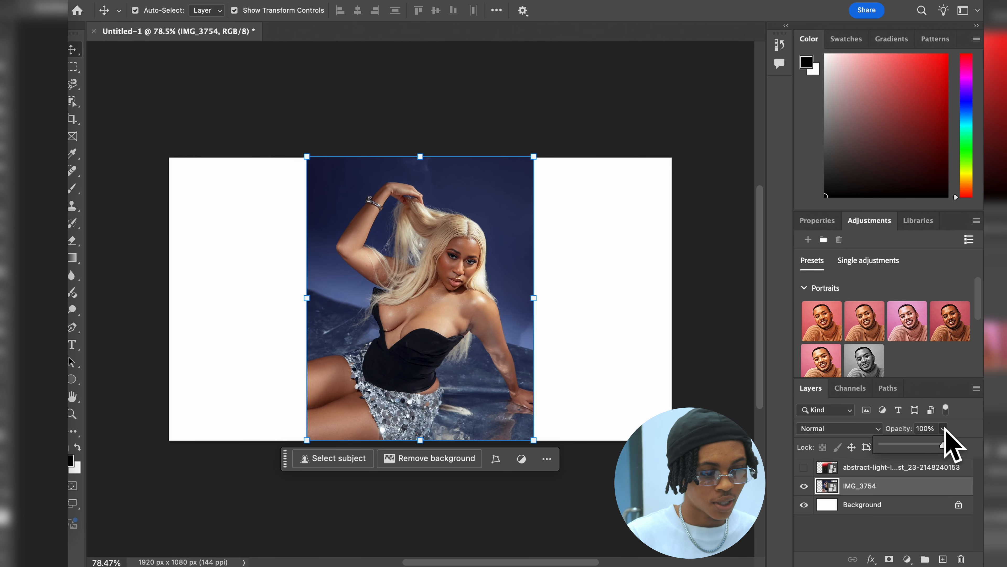
pyautogui.moveTo(943, 443); pyautogui.dragTo(906, 443)
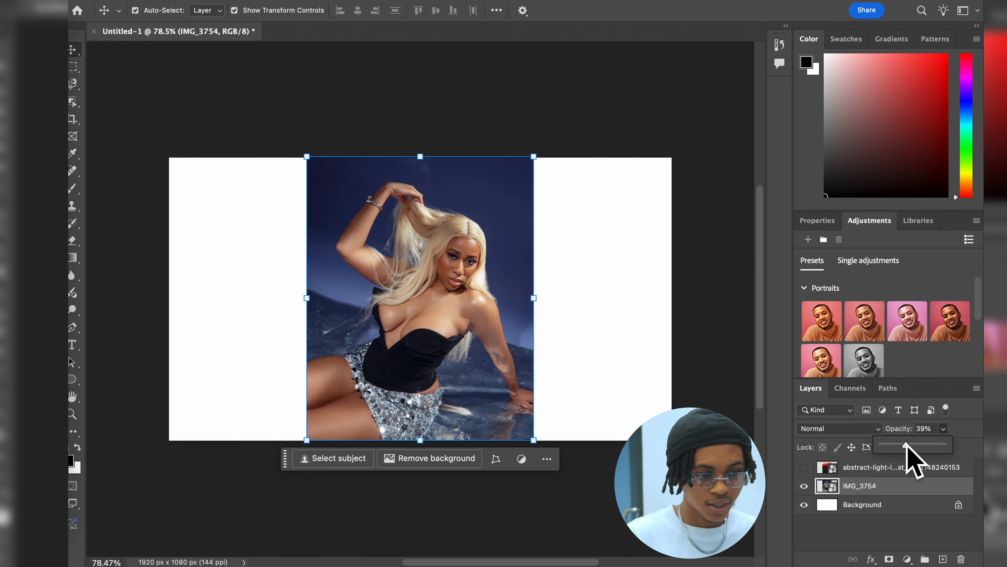
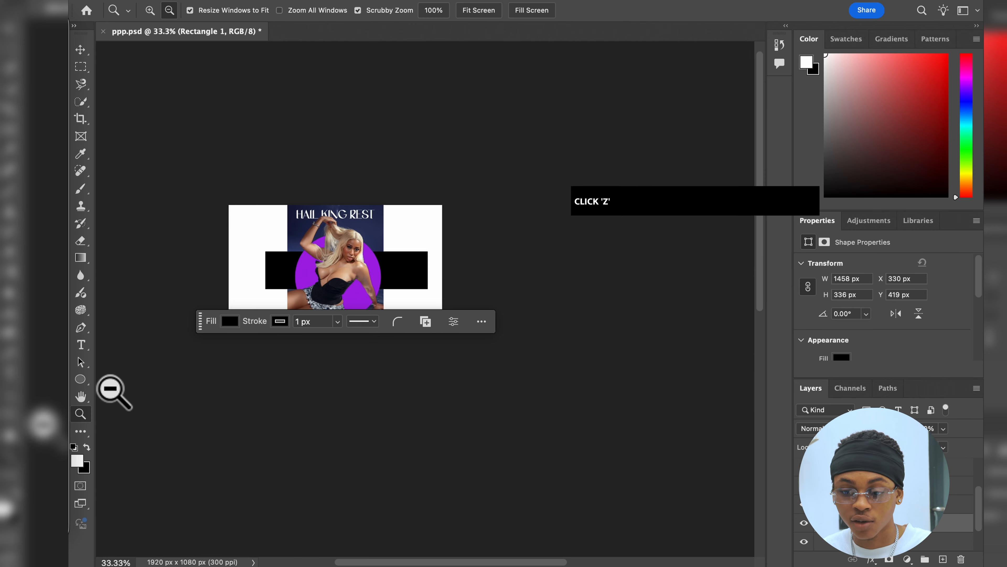
pyautogui.press('h')
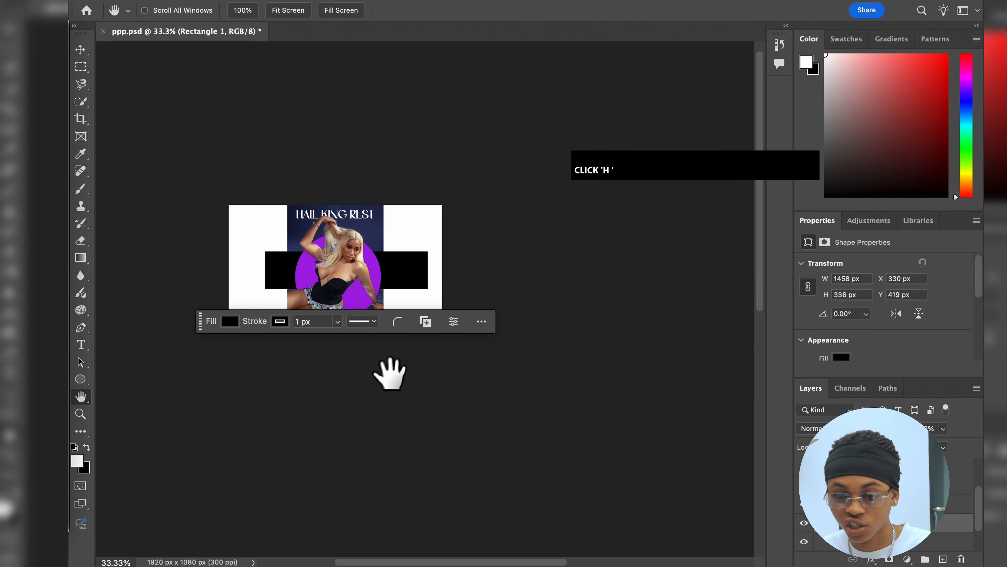
pyautogui.moveTo(324, 252); pyautogui.dragTo(400, 288)
pyautogui.press('t')
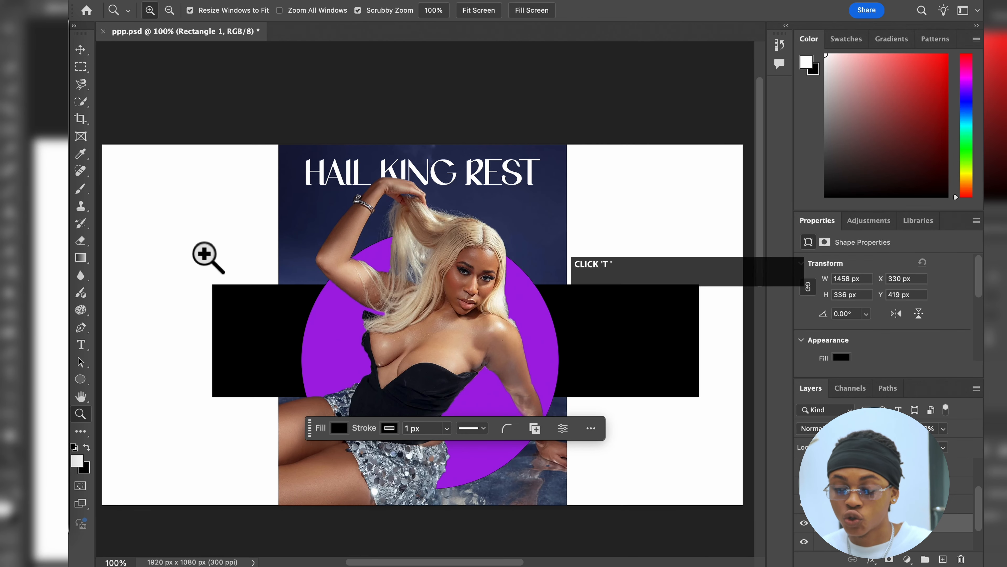
# Step: Open the Blending Options of the HAIL KING REST text layer and place the Layer Style dialog below the title
pyautogui.rightClick(909, 540)
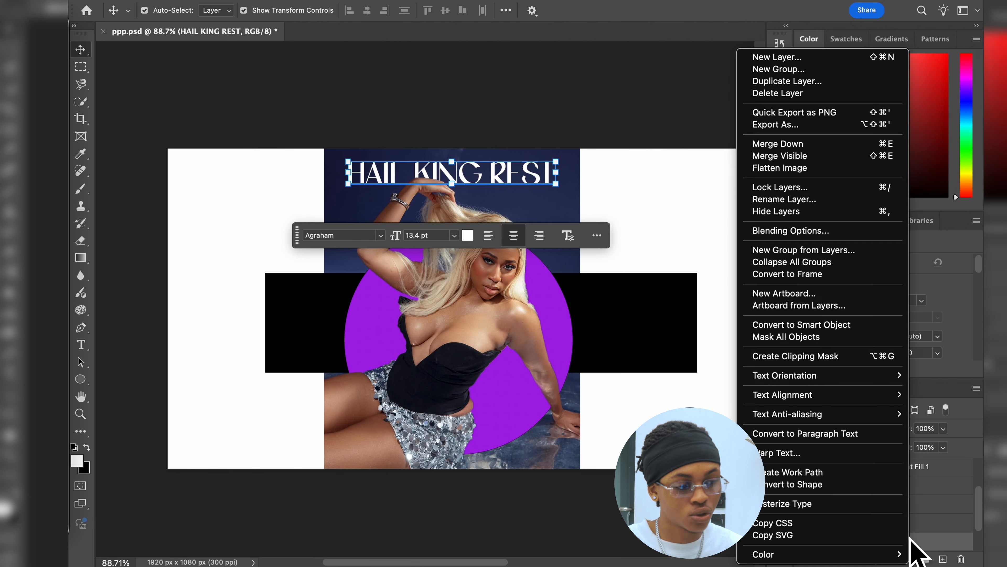
pyautogui.click(805, 231)
pyautogui.moveTo(291, 202); pyautogui.dragTo(695, 201)
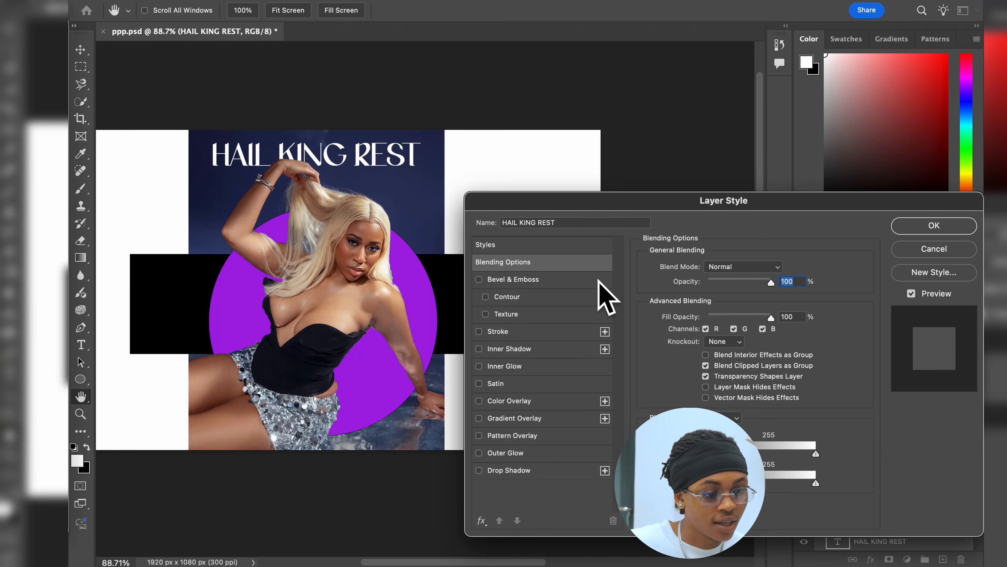
pyautogui.moveTo(716, 200); pyautogui.dragTo(710, 194)
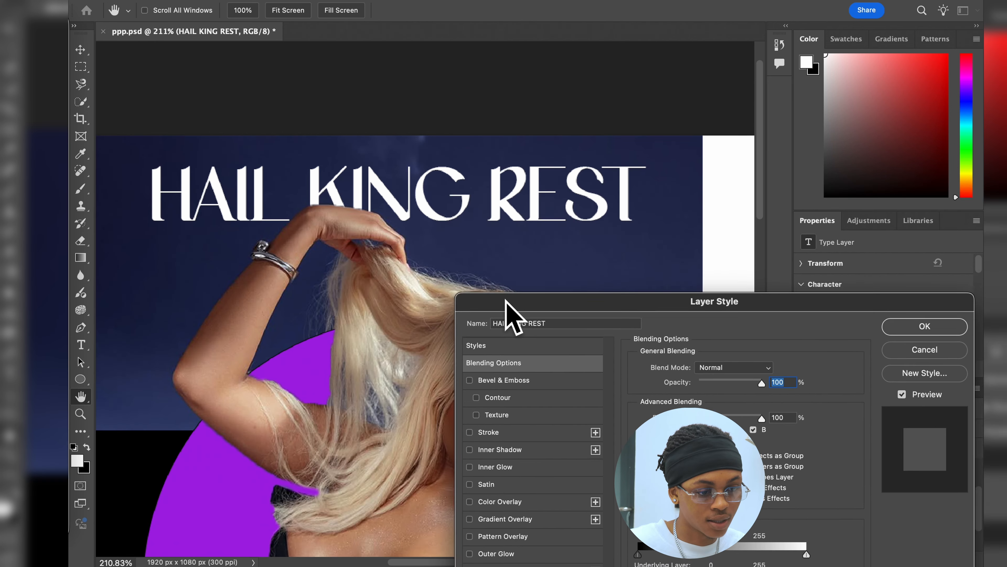
pyautogui.moveTo(507, 302); pyautogui.dragTo(210, 257)
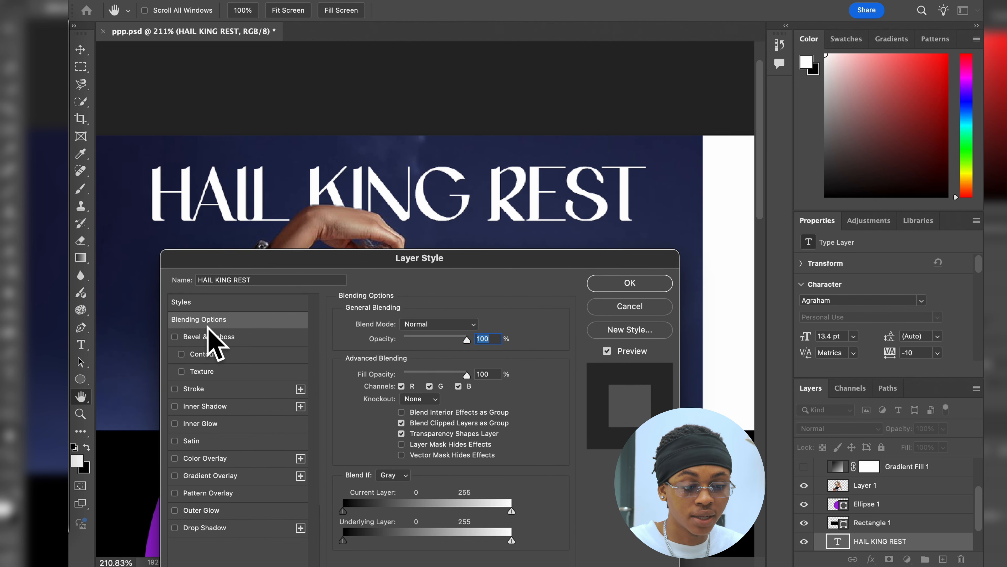
# Step: Enable Bevel & Emboss on the title, trying its Contour and Texture options and leaving both off
pyautogui.click(174, 336)
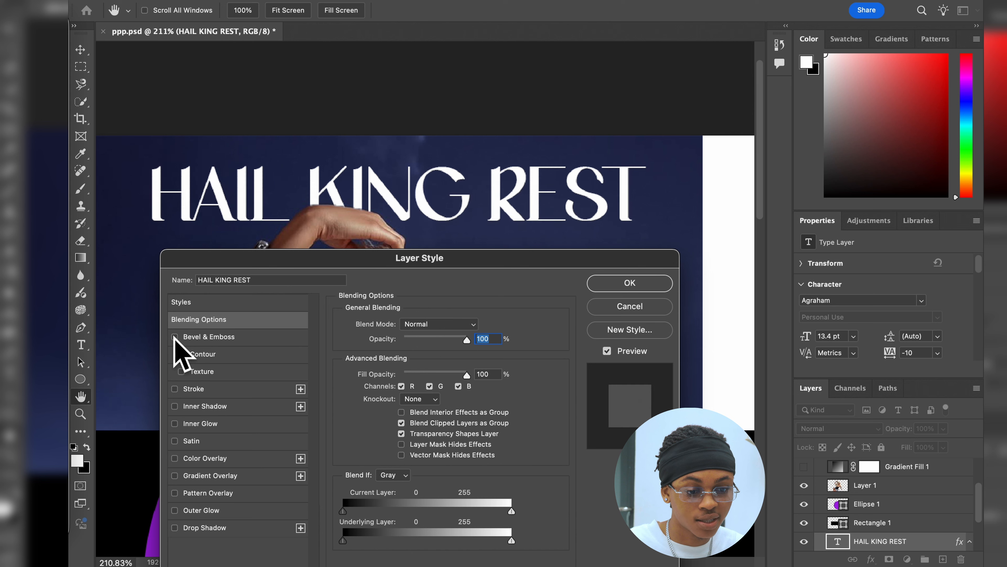
pyautogui.click(181, 353)
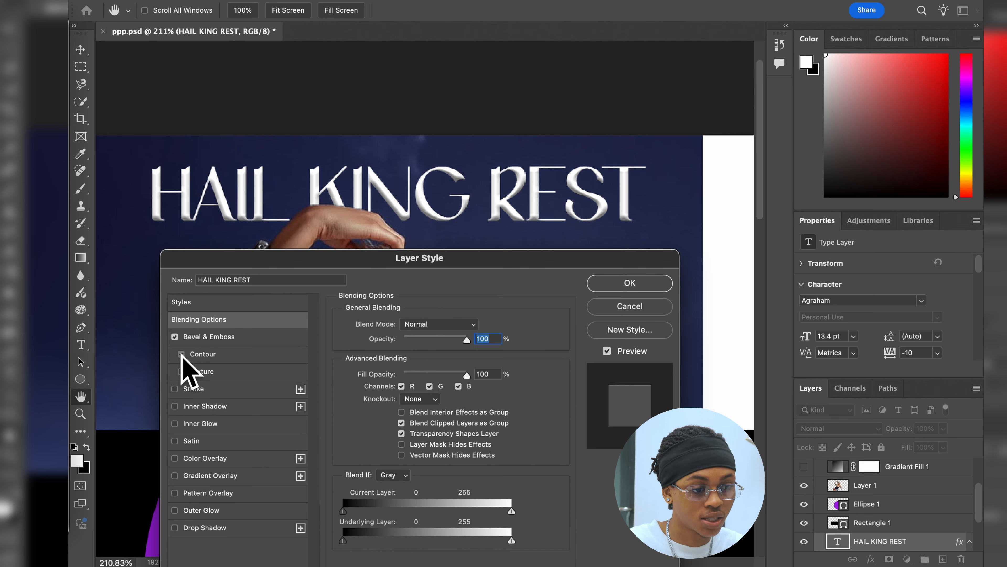
pyautogui.click(181, 371)
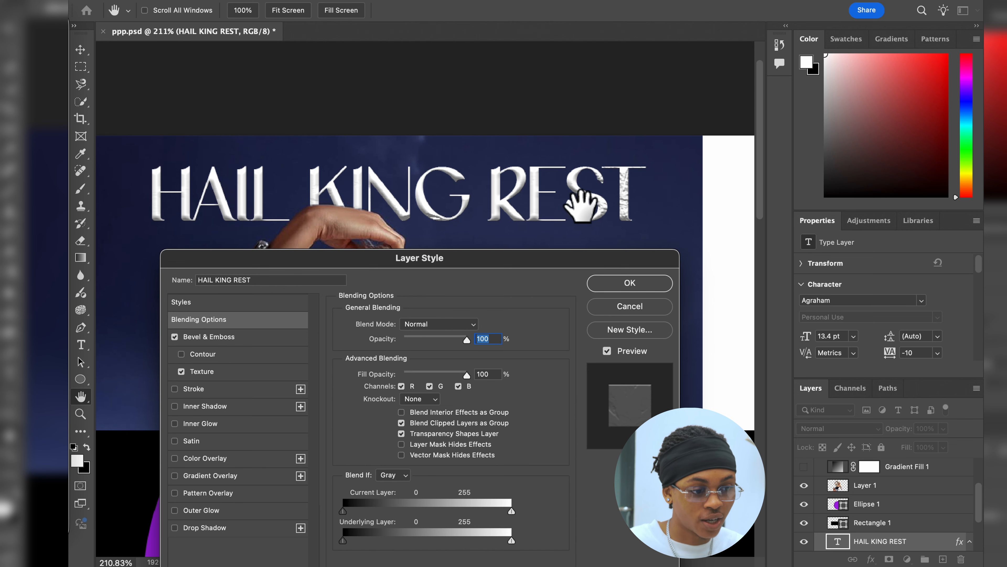
pyautogui.click(182, 371)
# Step: Try the Stroke, Inner Glow and Satin effects on the title one by one, switching each off again
pyautogui.click(175, 388)
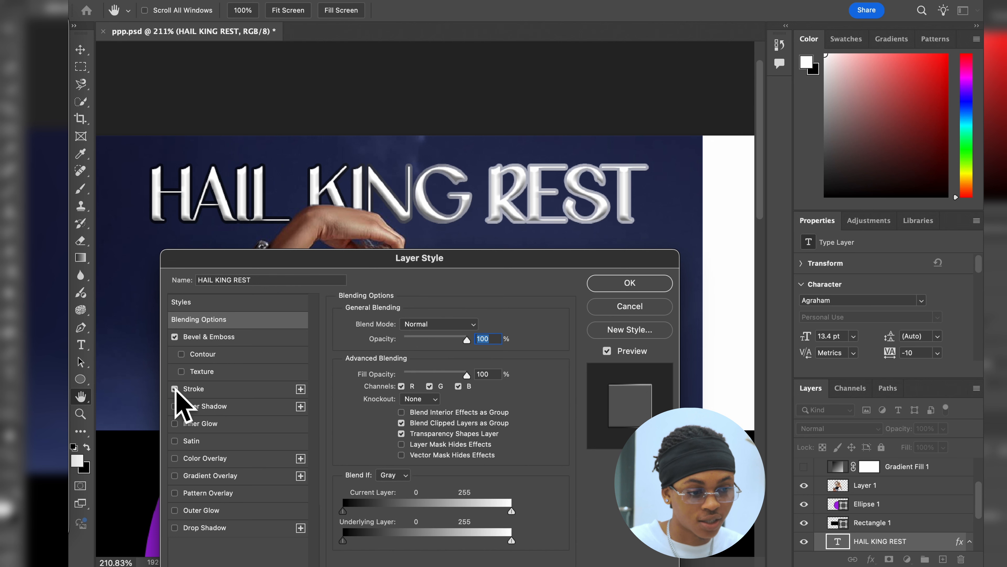
pyautogui.click(174, 388)
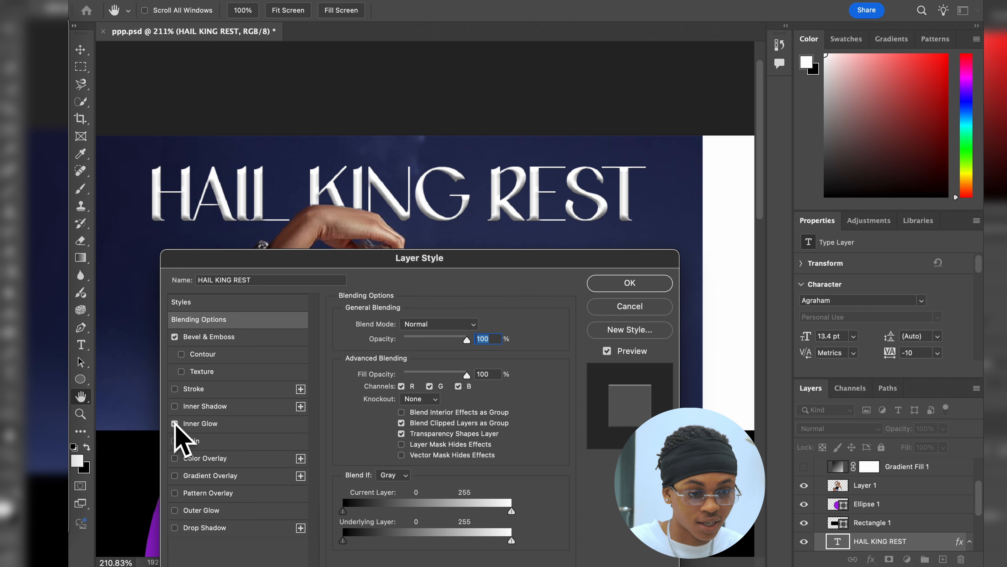
pyautogui.click(175, 423)
pyautogui.click(175, 440)
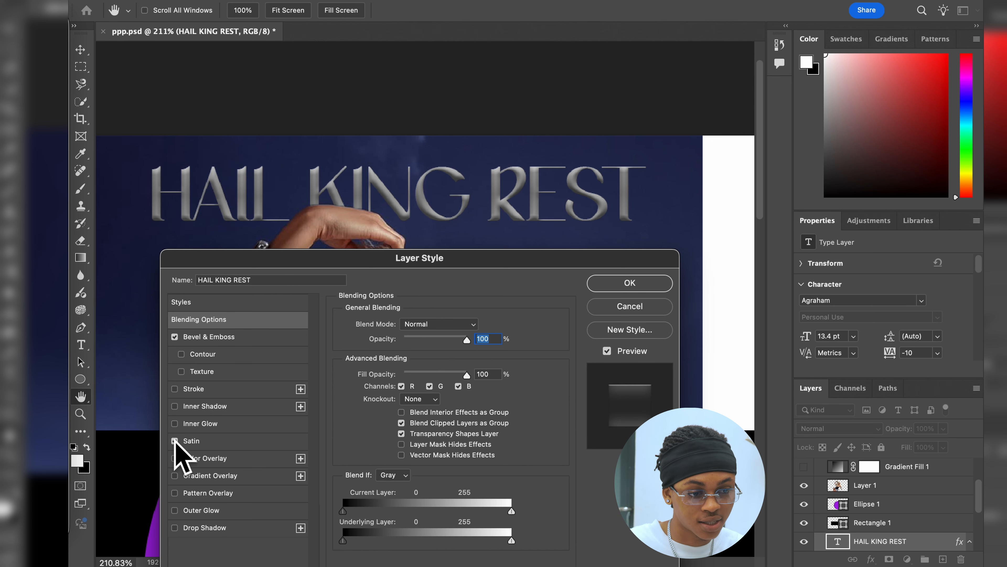
pyautogui.click(175, 441)
# Step: Enable Color Overlay on the title and change its overlay color to a slightly lighter orange
pyautogui.click(175, 458)
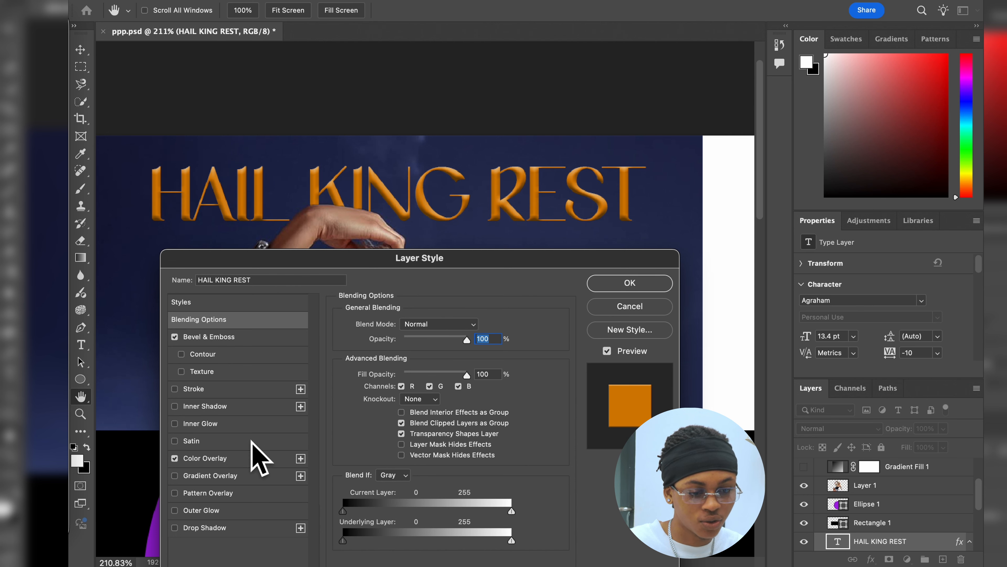
pyautogui.click(227, 457)
pyautogui.click(475, 326)
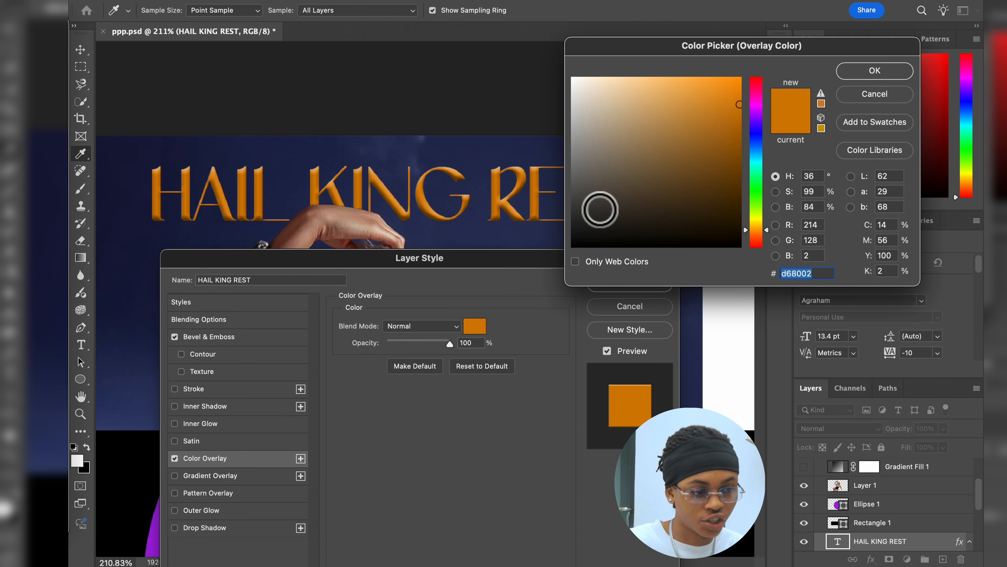
pyautogui.moveTo(599, 209); pyautogui.dragTo(719, 99)
pyautogui.click(875, 72)
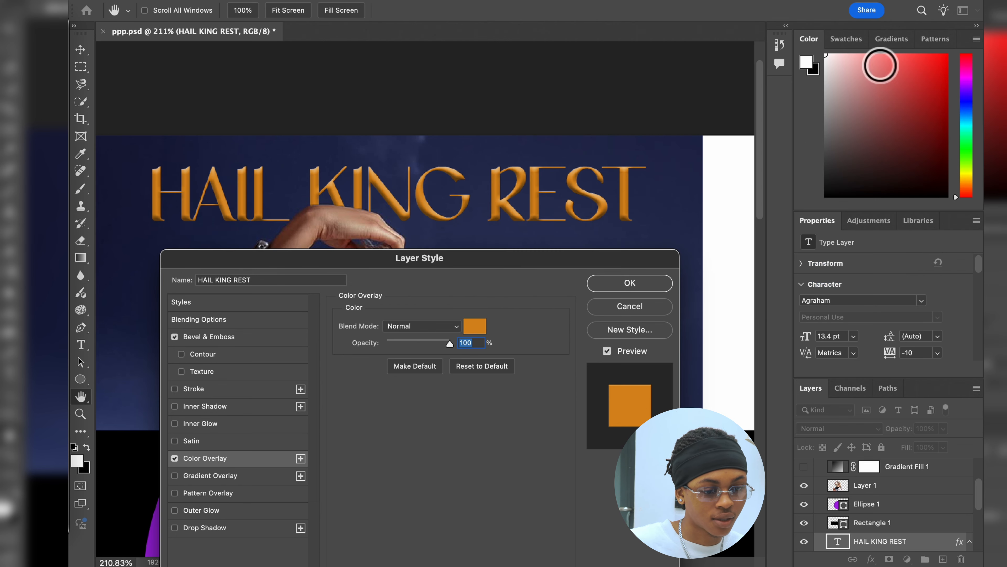
# Step: Replace the title's Color Overlay with a Gradient Overlay using the blue-to-orange preset from the Purples gradients
pyautogui.click(223, 476)
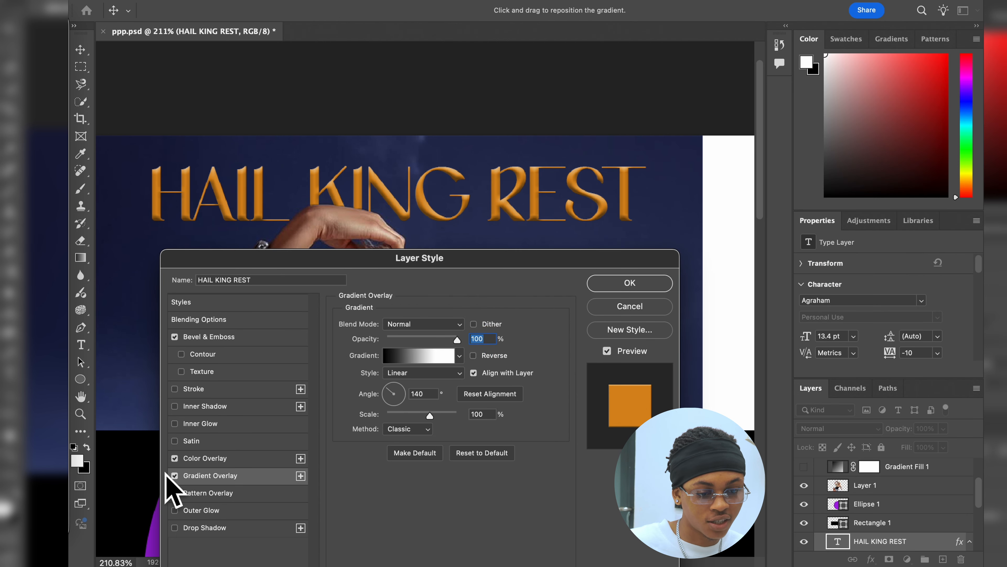
pyautogui.click(174, 458)
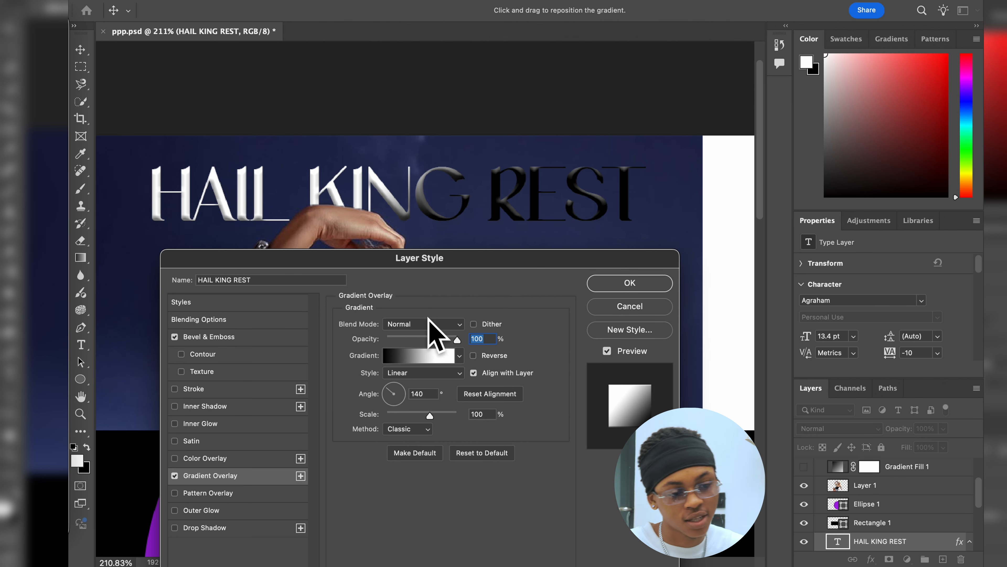
pyautogui.click(421, 351)
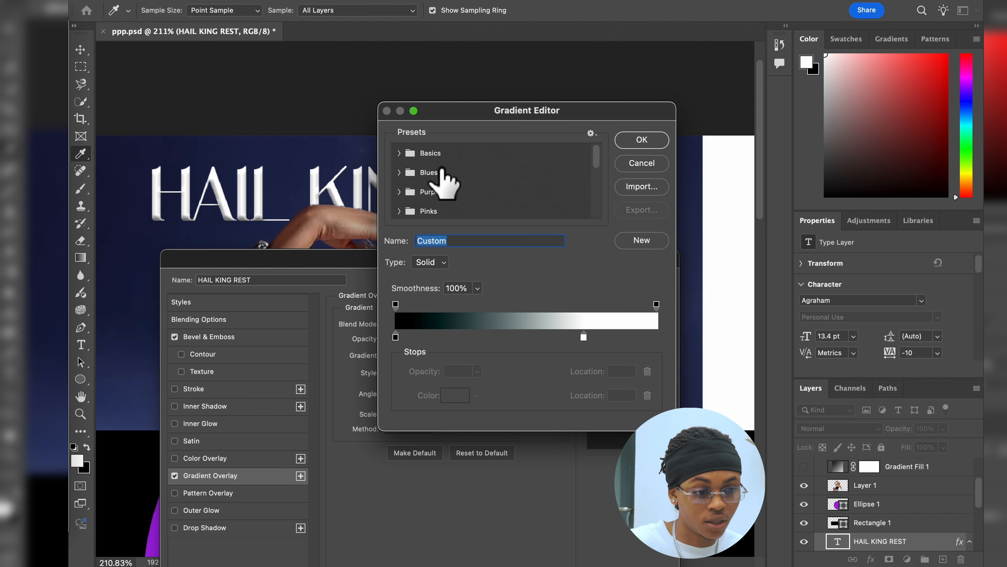
pyautogui.click(405, 191)
pyautogui.scroll(-3, 485, 194)
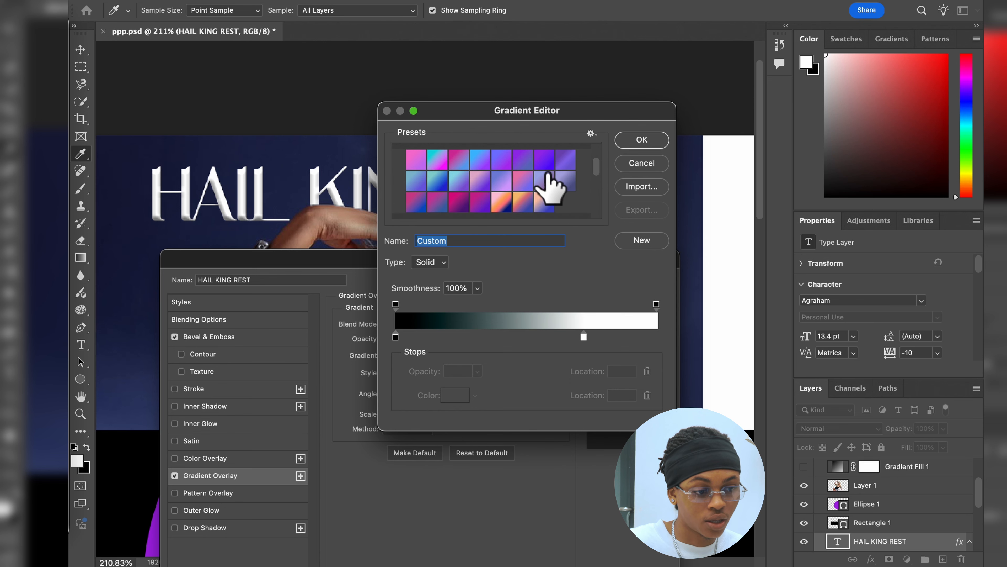
pyautogui.click(523, 202)
pyautogui.click(641, 139)
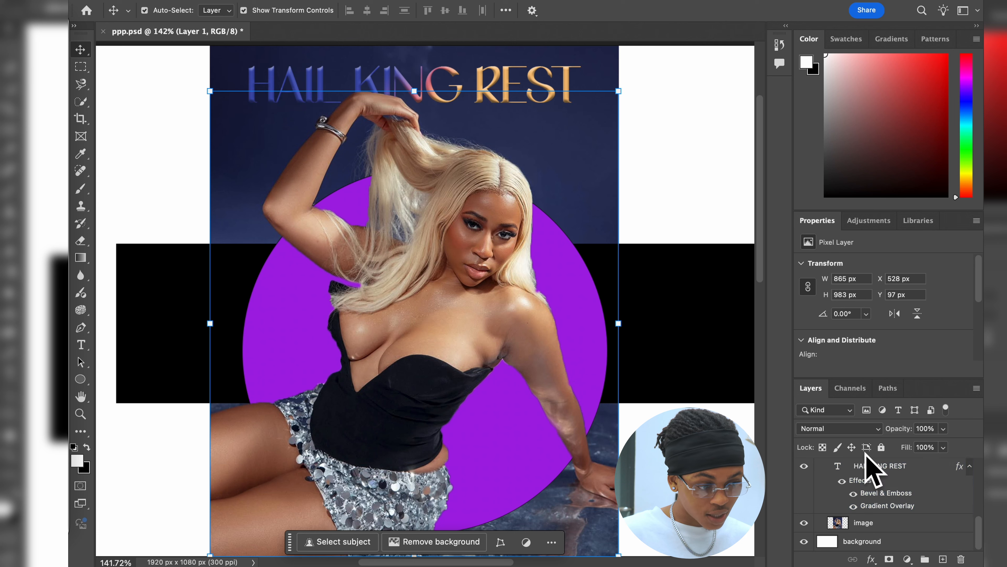
# Step: Toggle the title's Bevel & Emboss off and on, hide its Gradient Overlay, and hide all of its effects
pyautogui.click(853, 494)
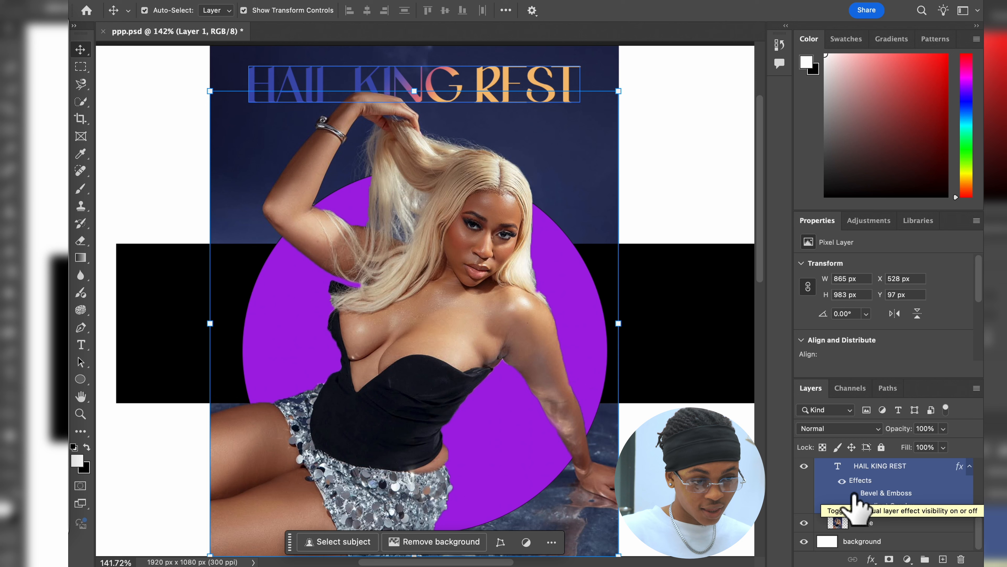
pyautogui.click(853, 494)
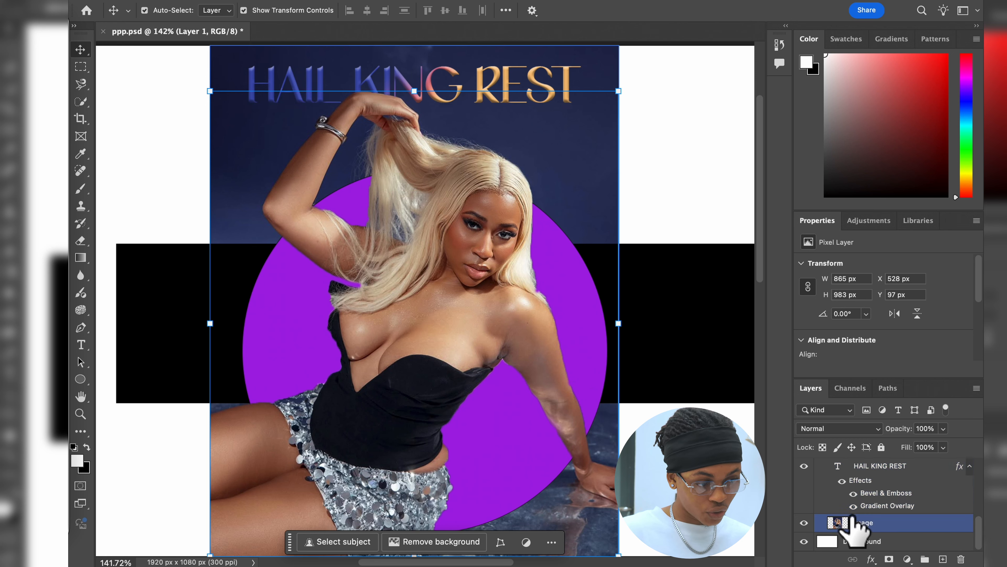
pyautogui.click(853, 506)
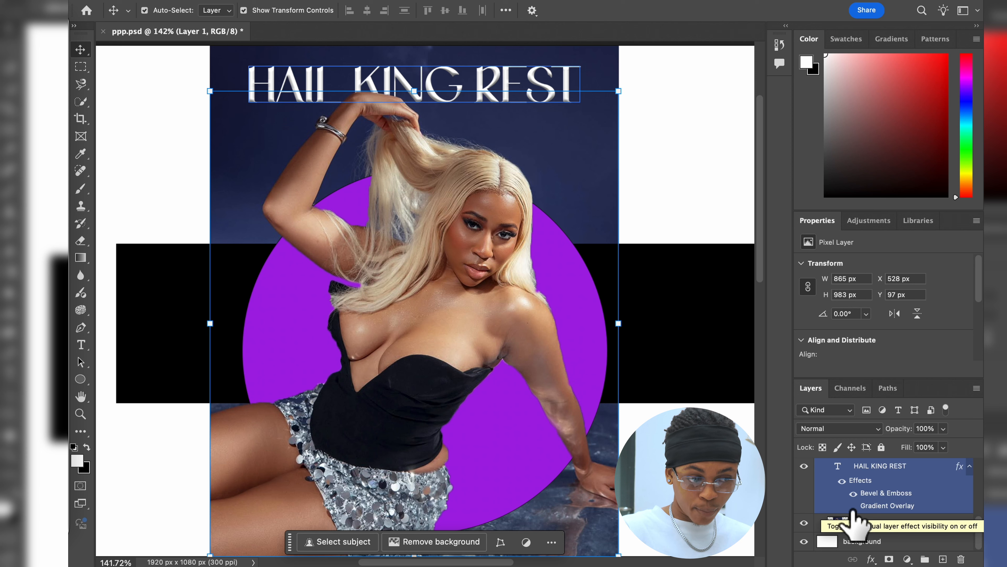
pyautogui.click(843, 481)
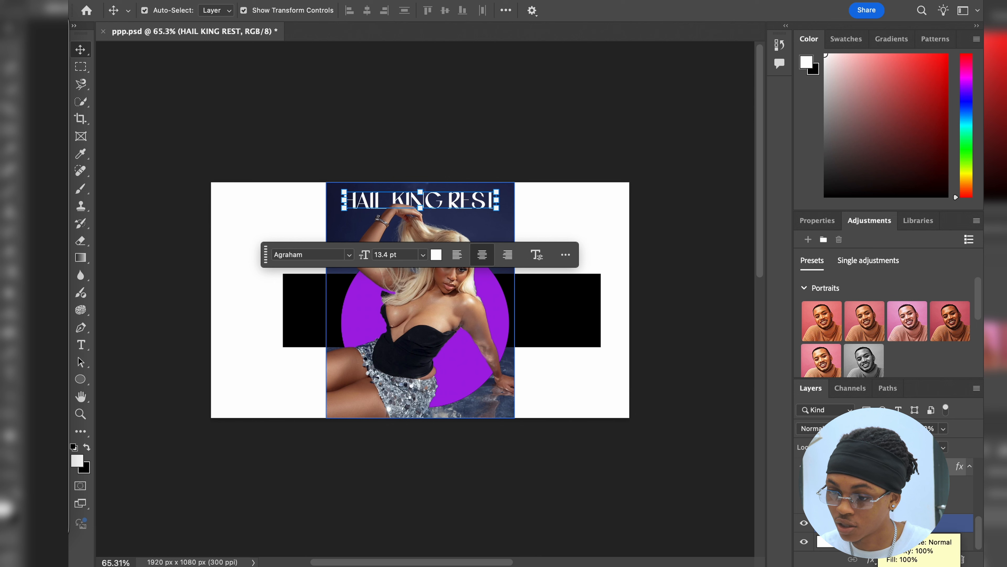
# Step: Select Layer 1 and preview the Moody Blues portrait adjustment preset on the design
pyautogui.scroll(4, 878, 511)
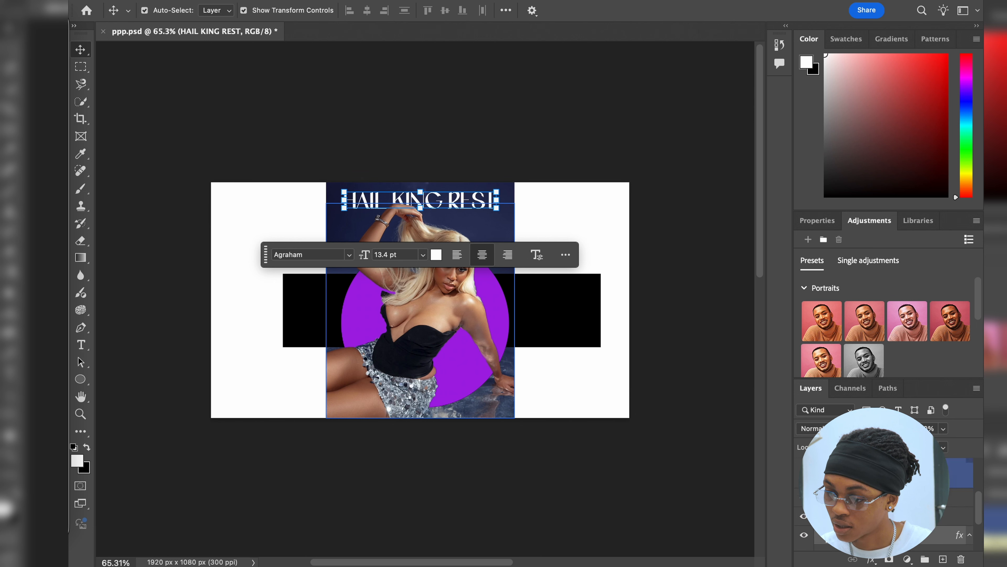
pyautogui.click(884, 484)
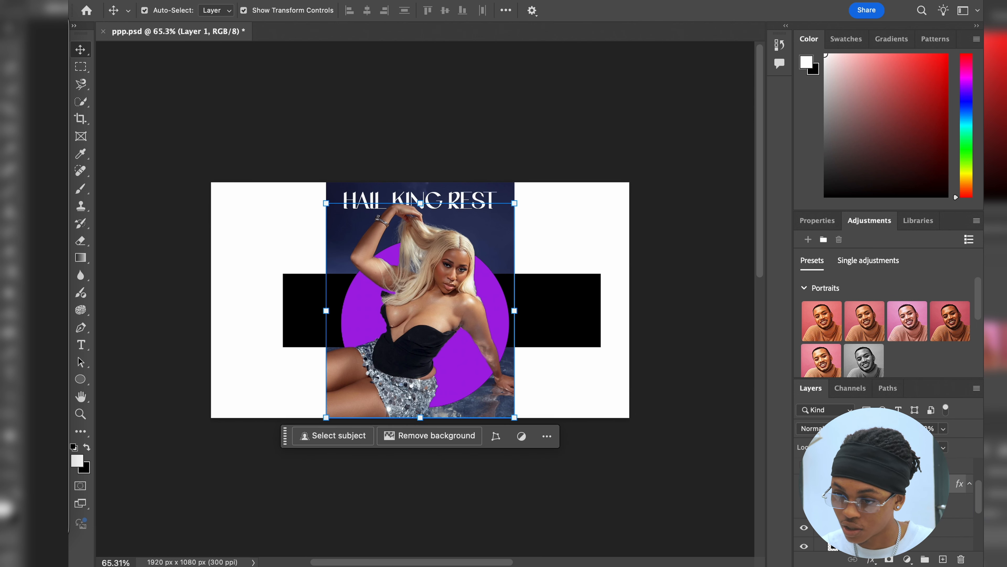
pyautogui.scroll(-1, 427, 314)
pyautogui.scroll(-12, 823, 310)
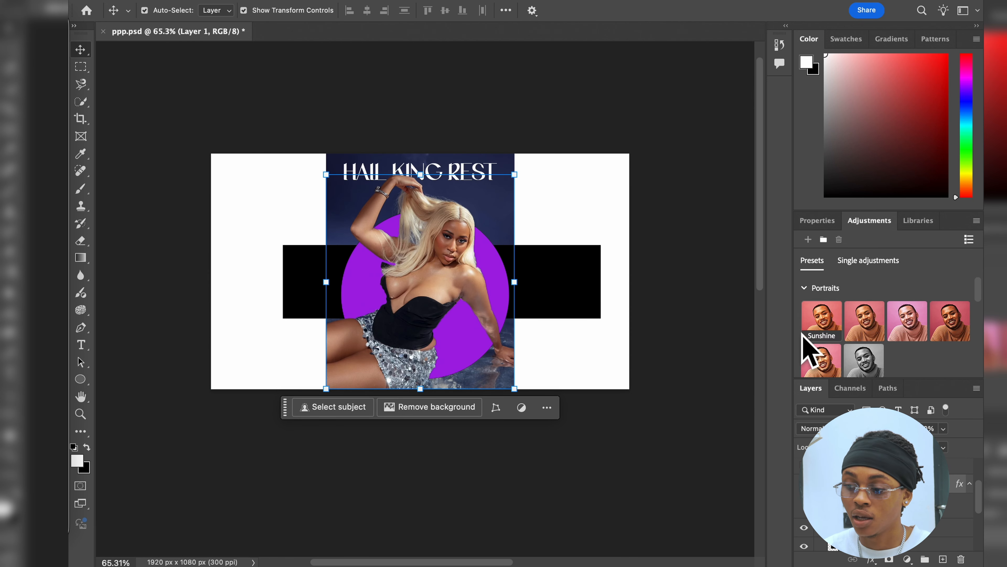
pyautogui.click(909, 316)
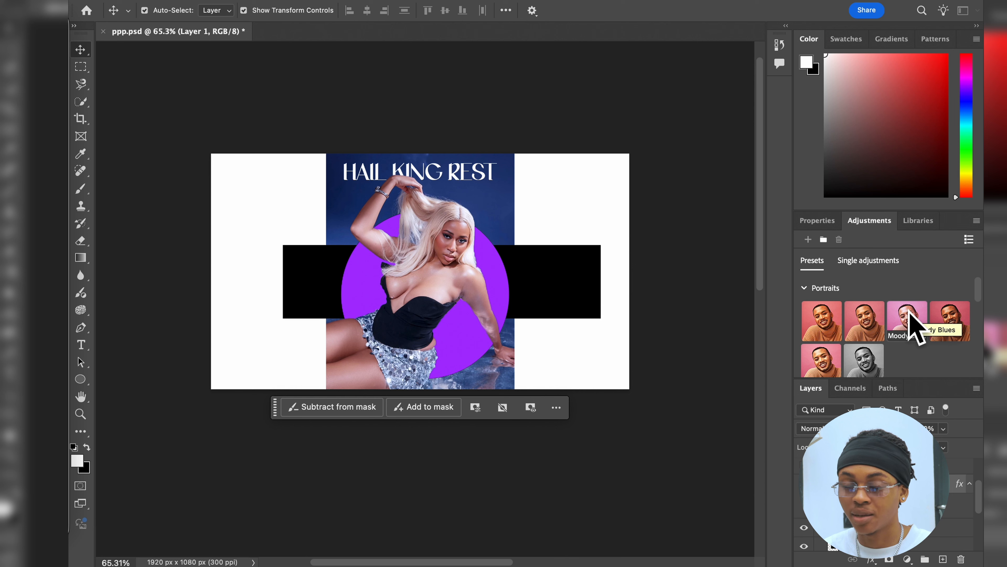
# Step: Add an empty layer above Layer 1 and try the black-and-white portrait adjustment preset
pyautogui.click(944, 559)
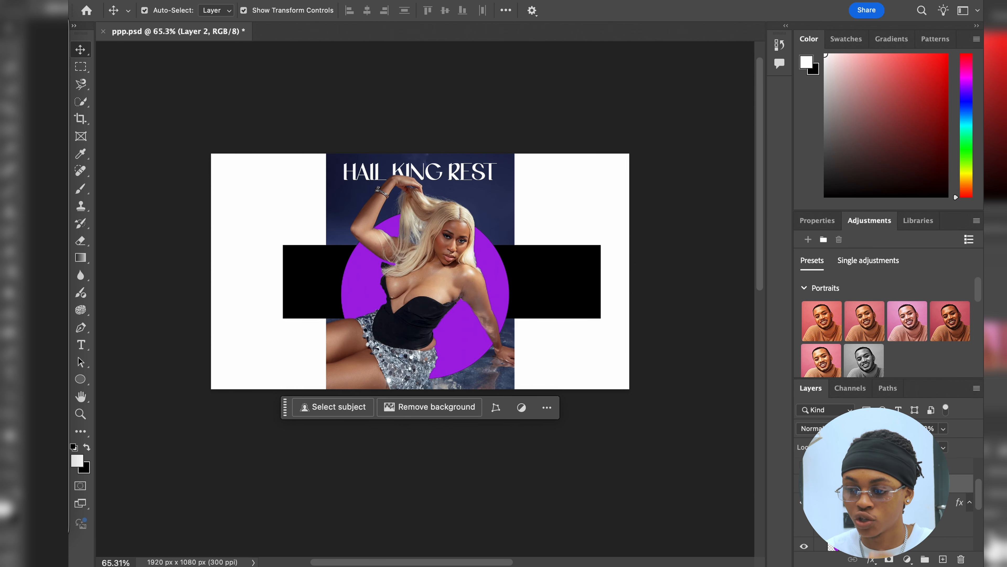
pyautogui.click(859, 356)
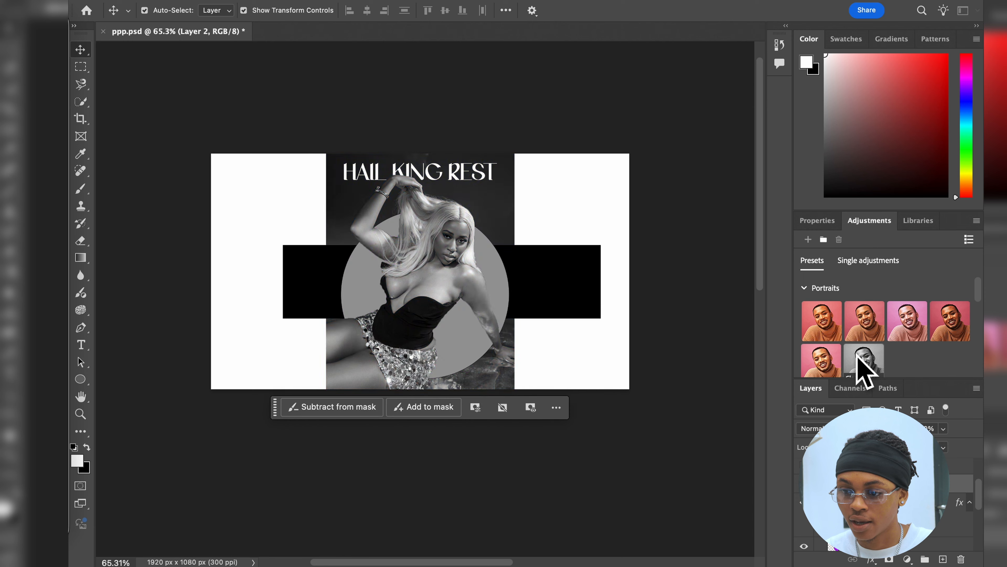